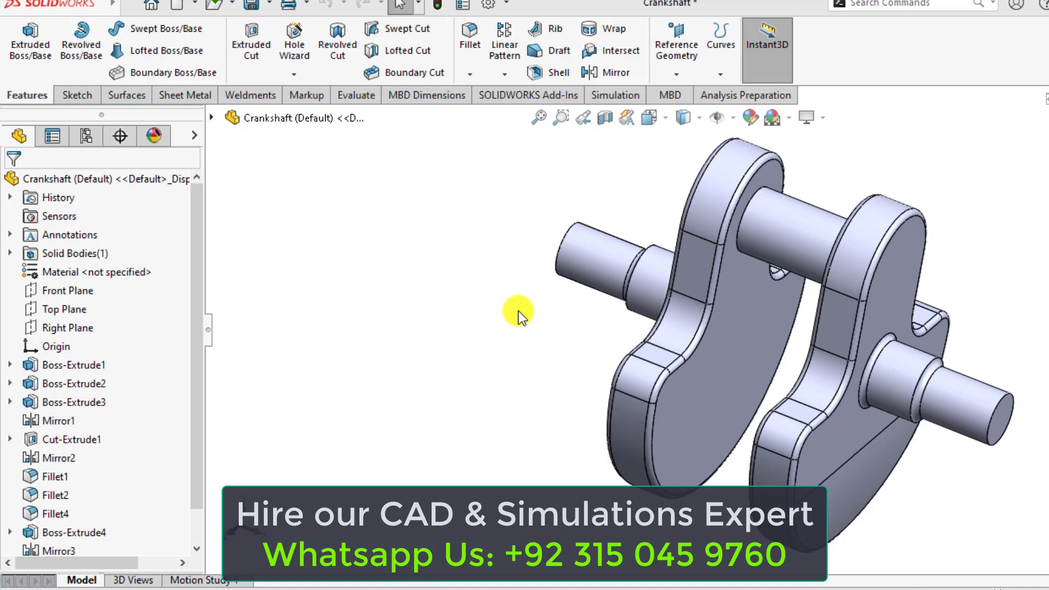
Create a new static study, Static 1, for the crankshaft.
click(612, 94)
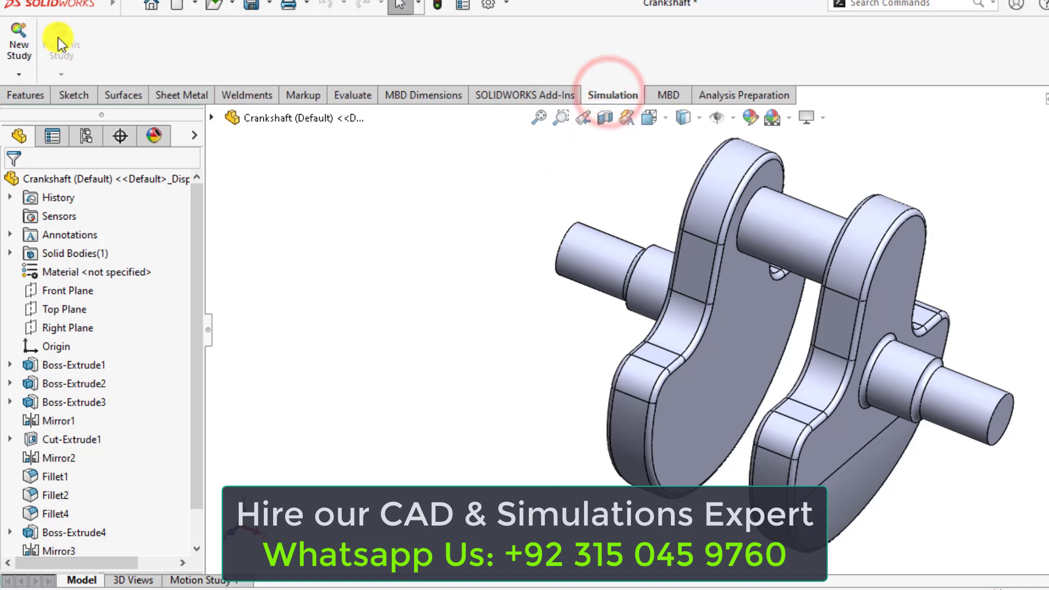
click(18, 34)
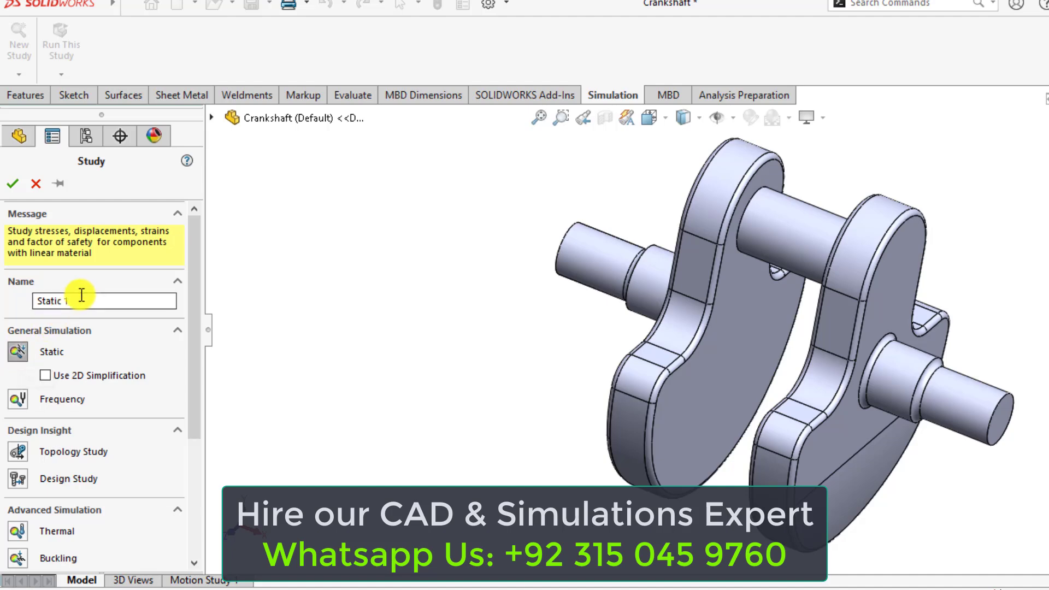
click(12, 184)
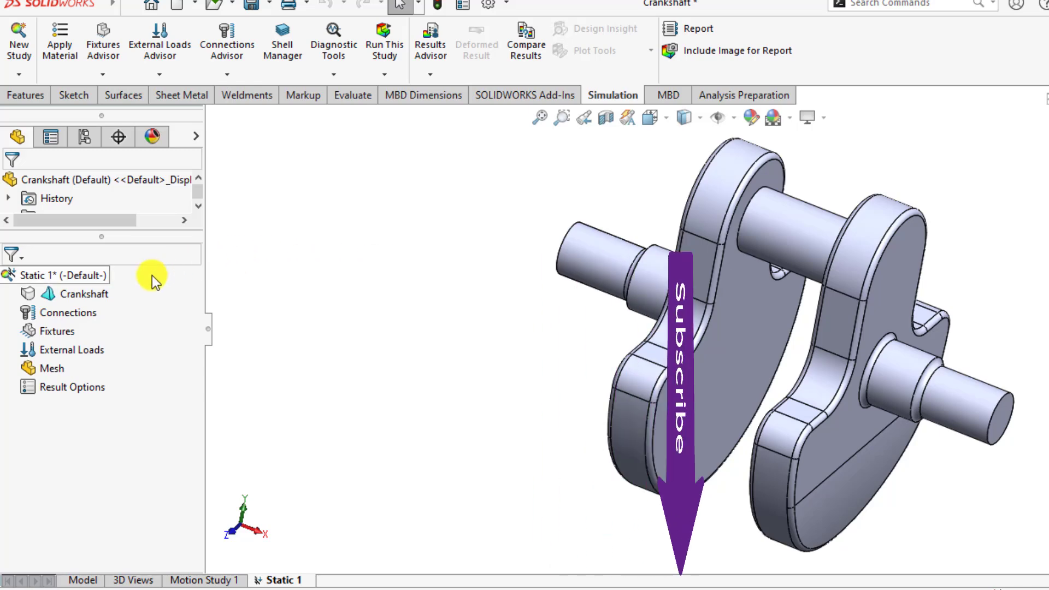
Apply Plain Carbon Steel from favorite materials to the crankshaft.
right_click(87, 296)
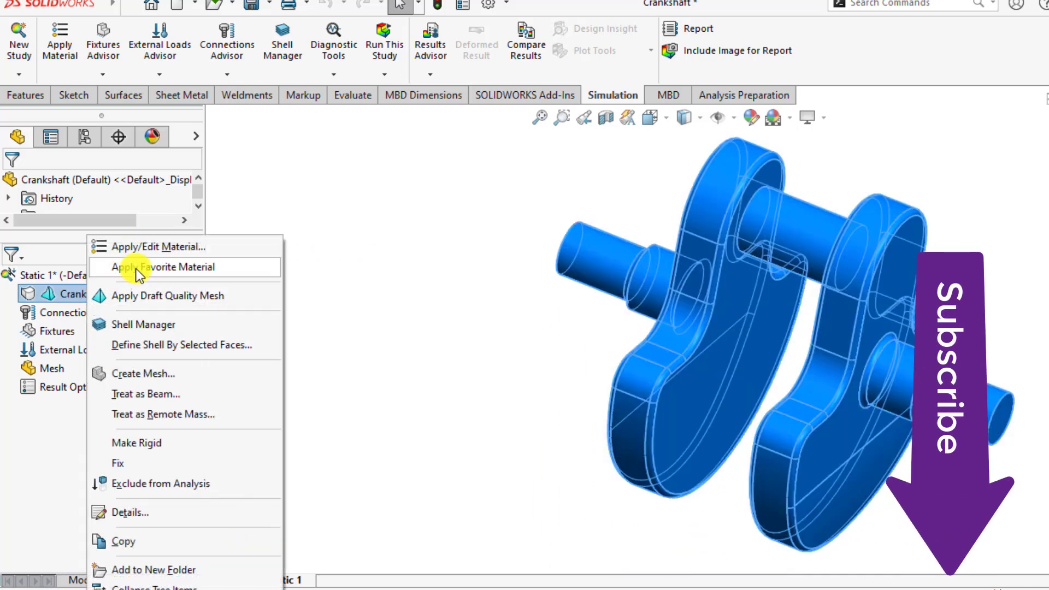
mouse_move(137, 267)
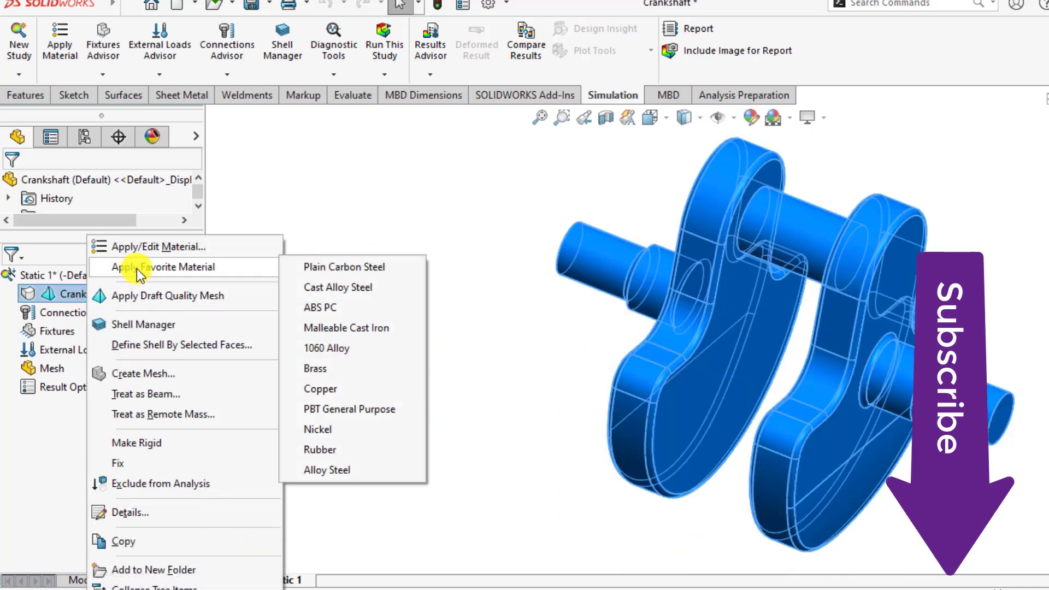
click(324, 267)
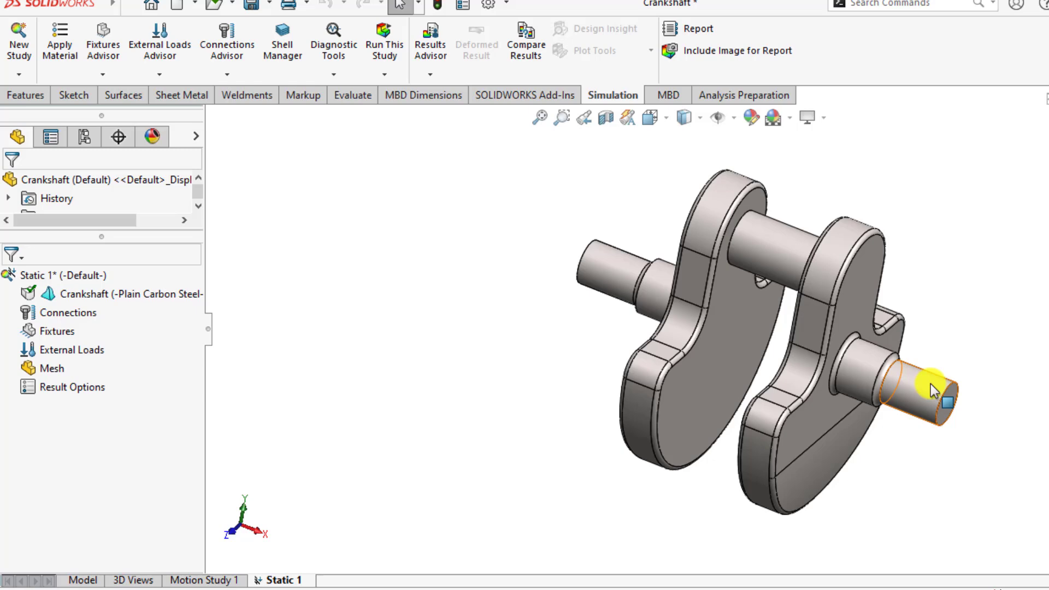
Add a Fixed Geometry fixture, Fixed-1, on the left and right end shaft faces.
right_click(48, 331)
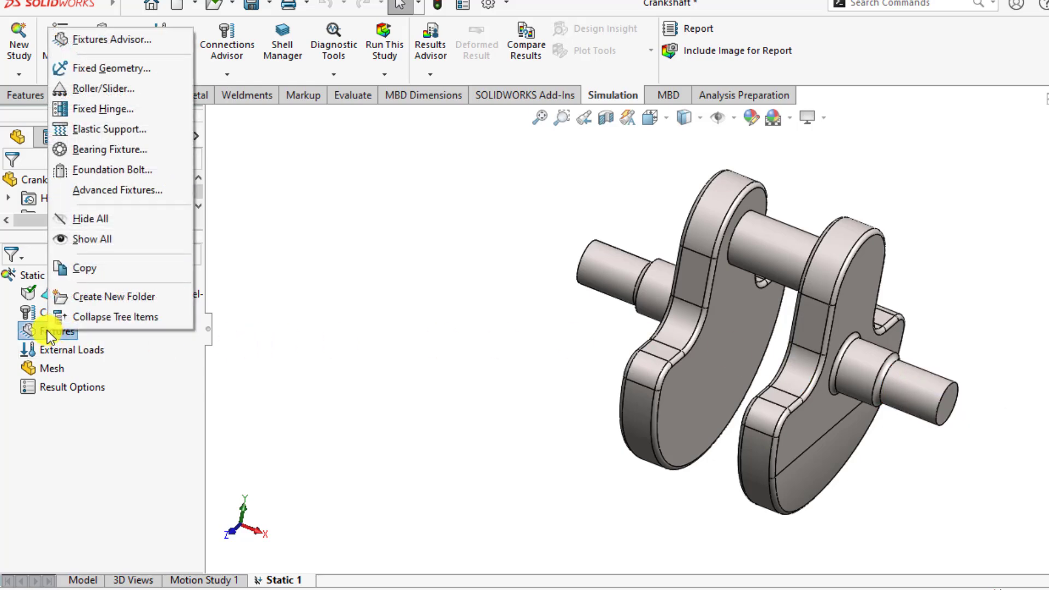
click(100, 67)
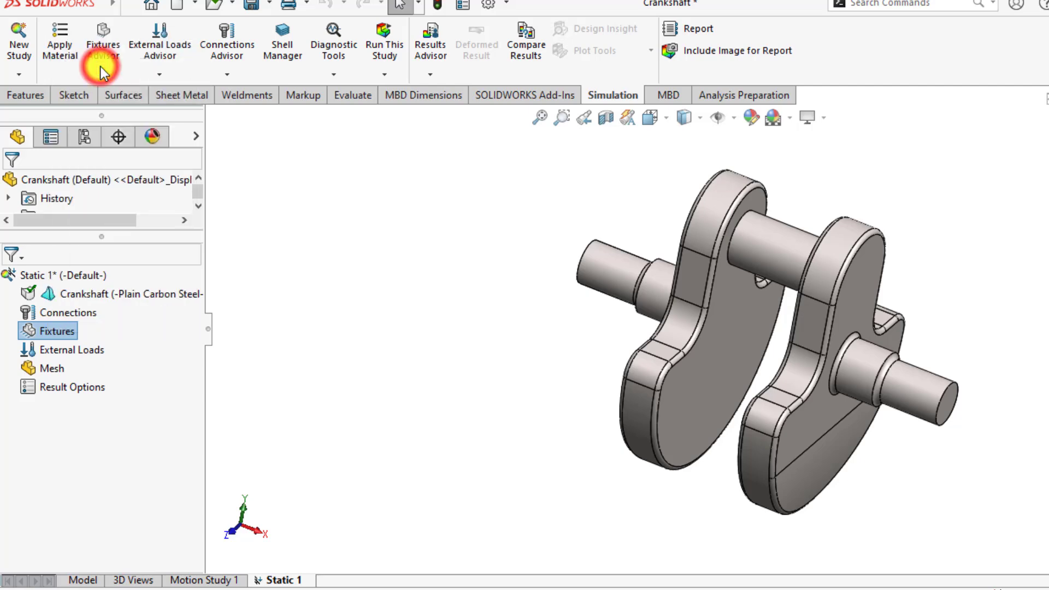
click(612, 269)
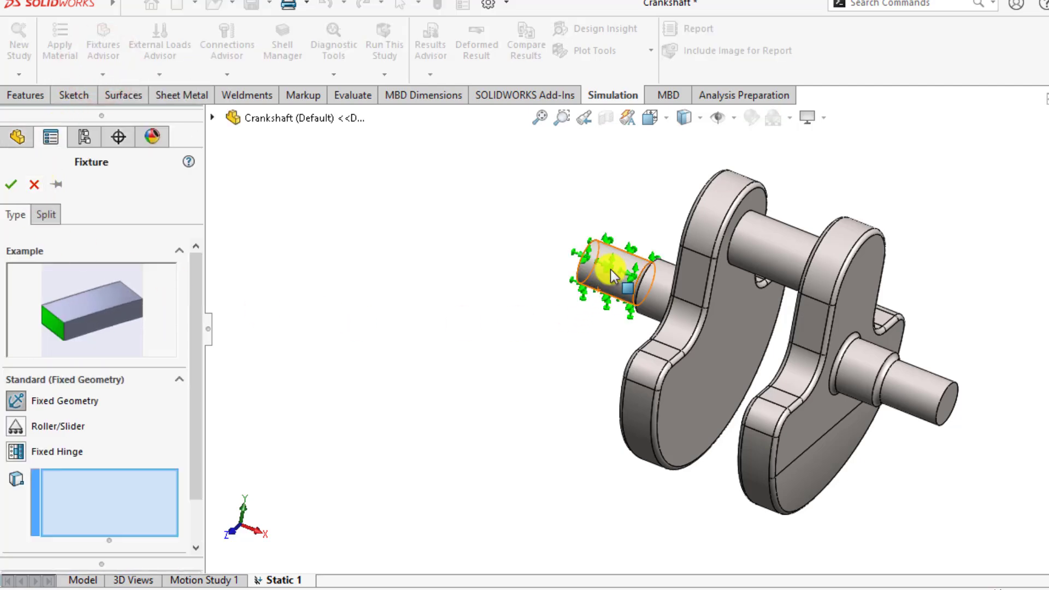
click(921, 384)
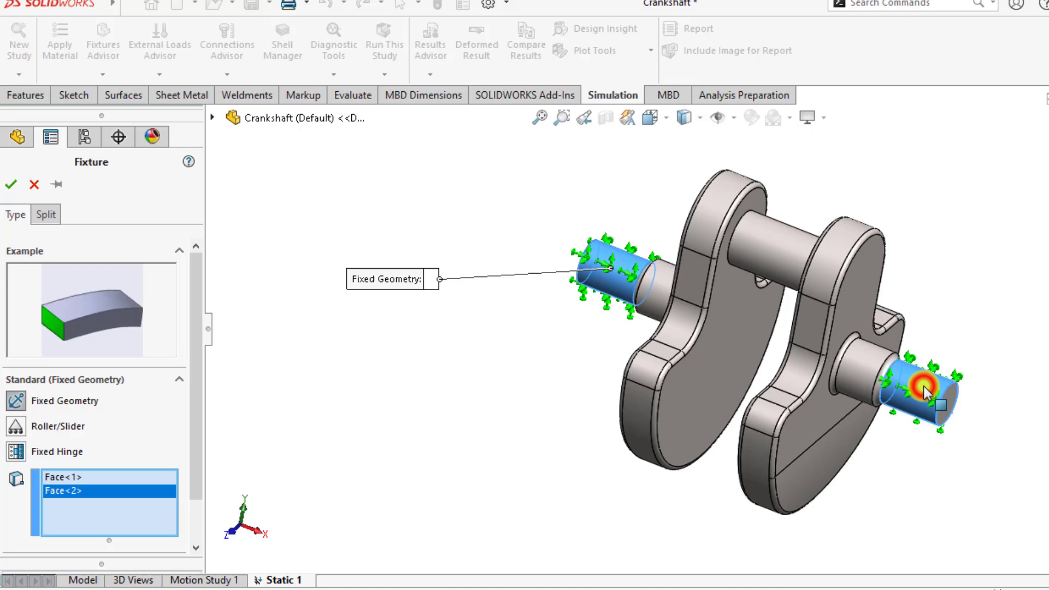
click(12, 185)
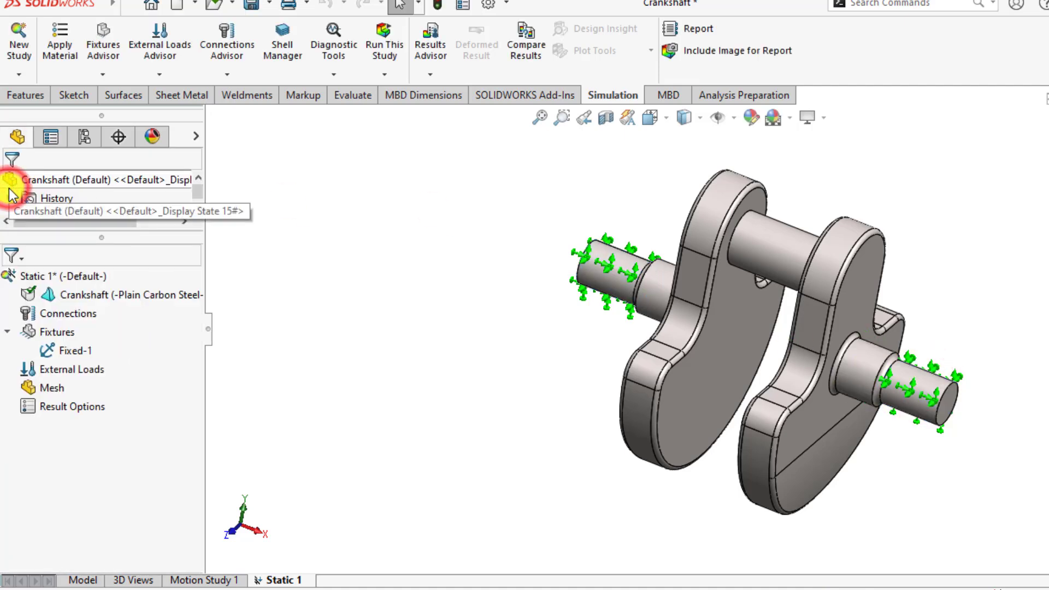
click(401, 355)
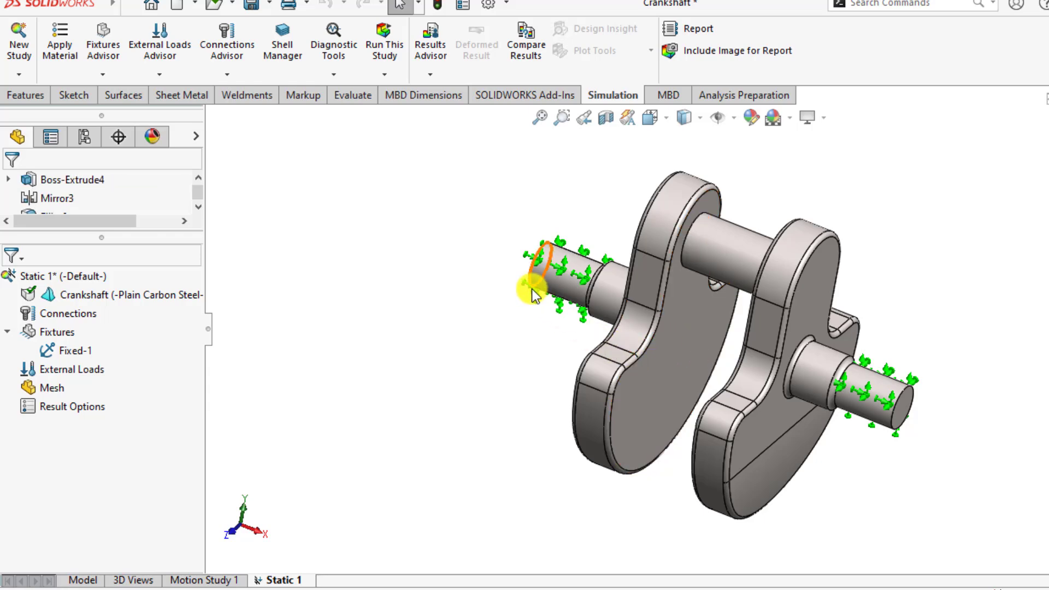
click(412, 400)
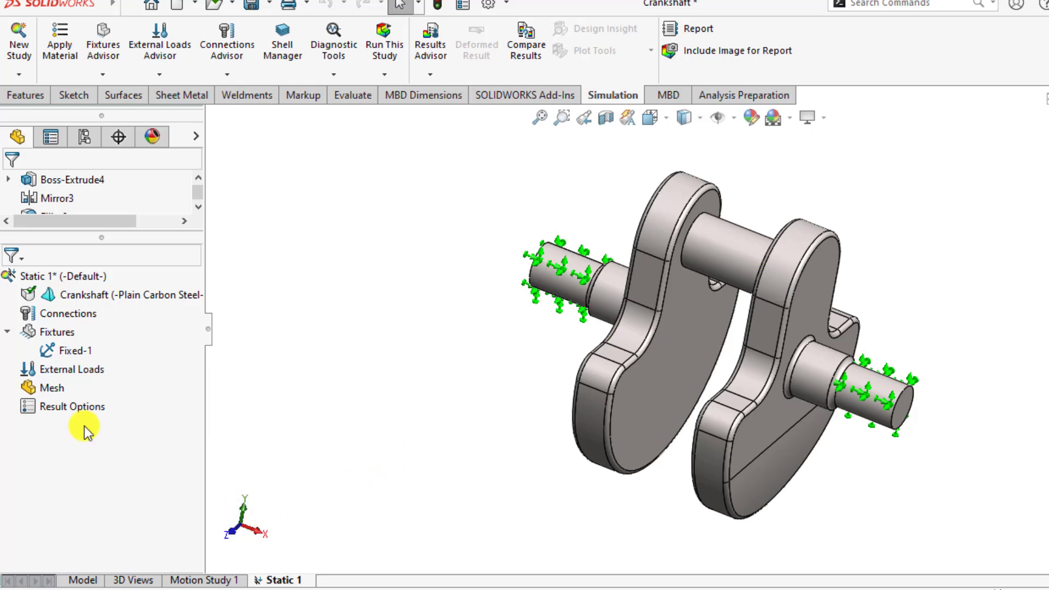
Start a force on the middle pin face with its direction referenced to the Front Plane.
right_click(77, 373)
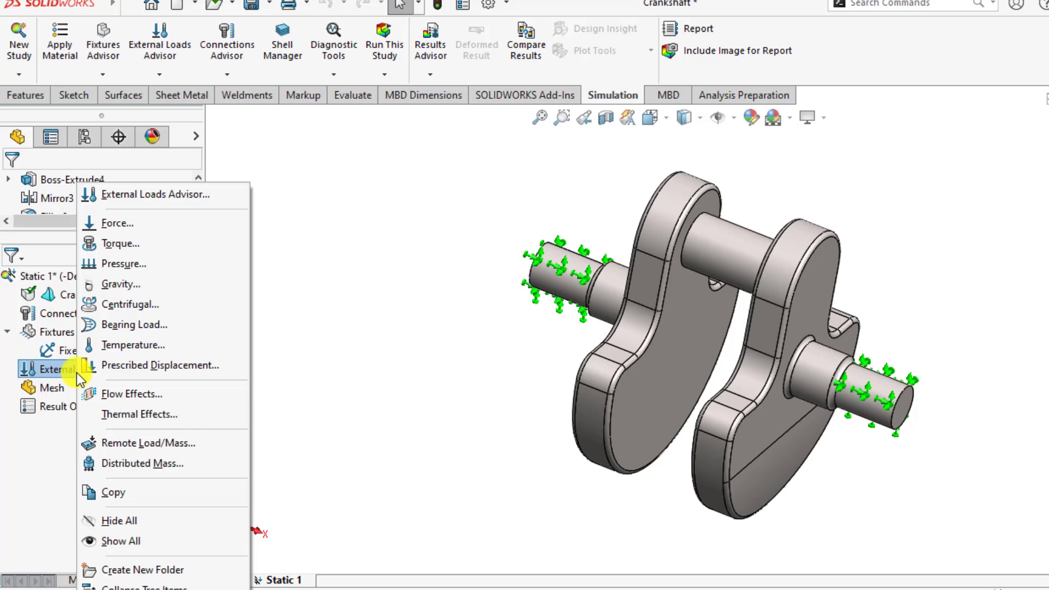
click(117, 224)
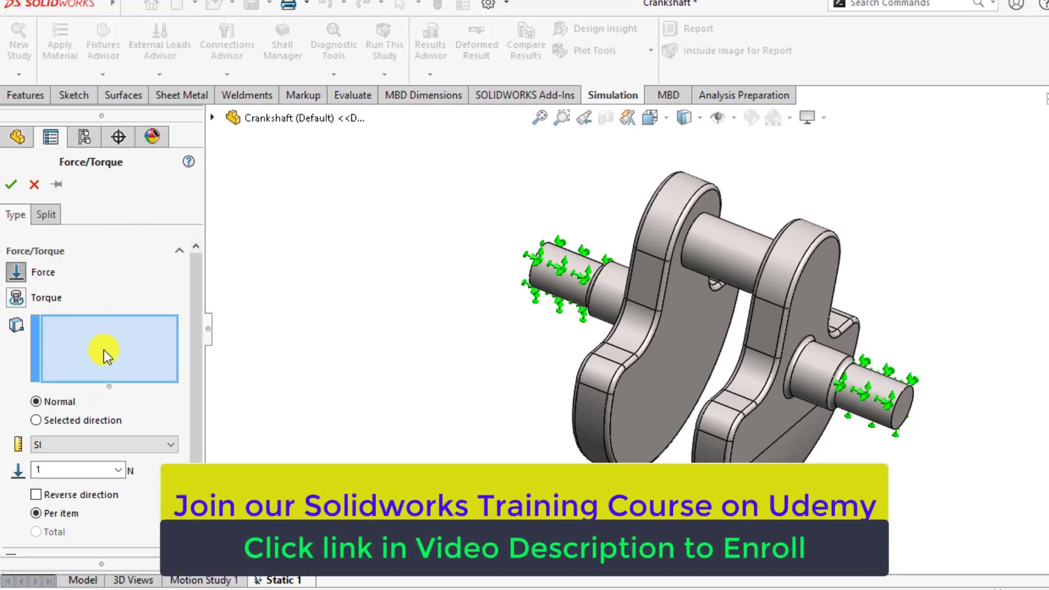
click(726, 255)
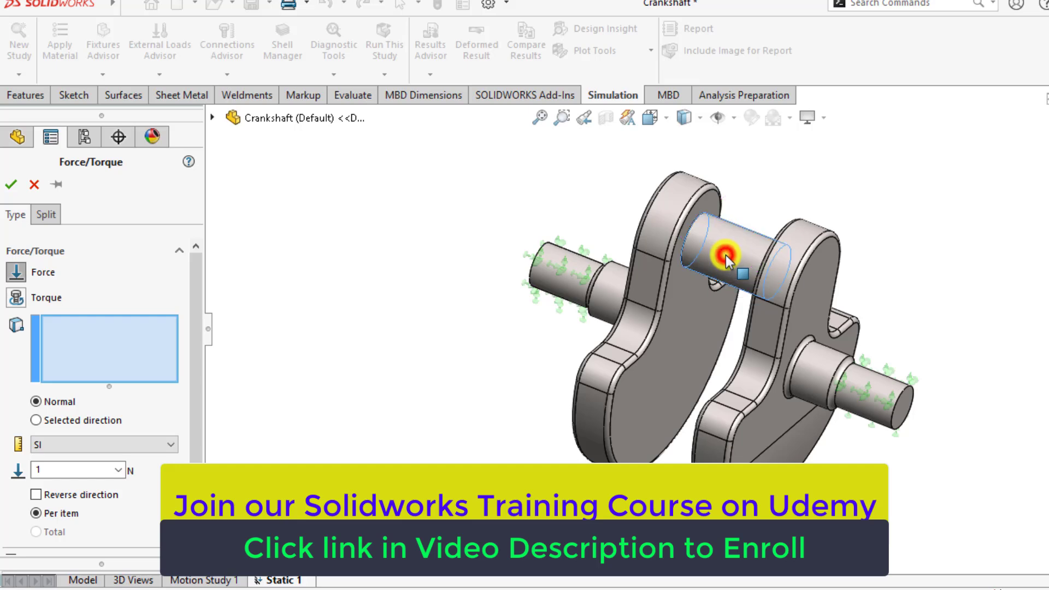
click(34, 420)
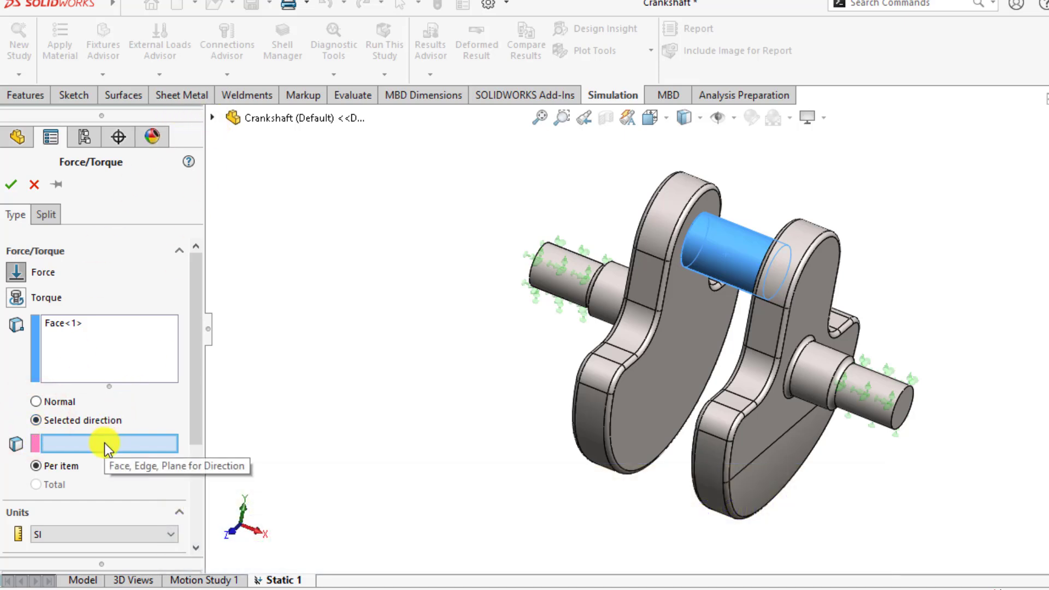
click(212, 117)
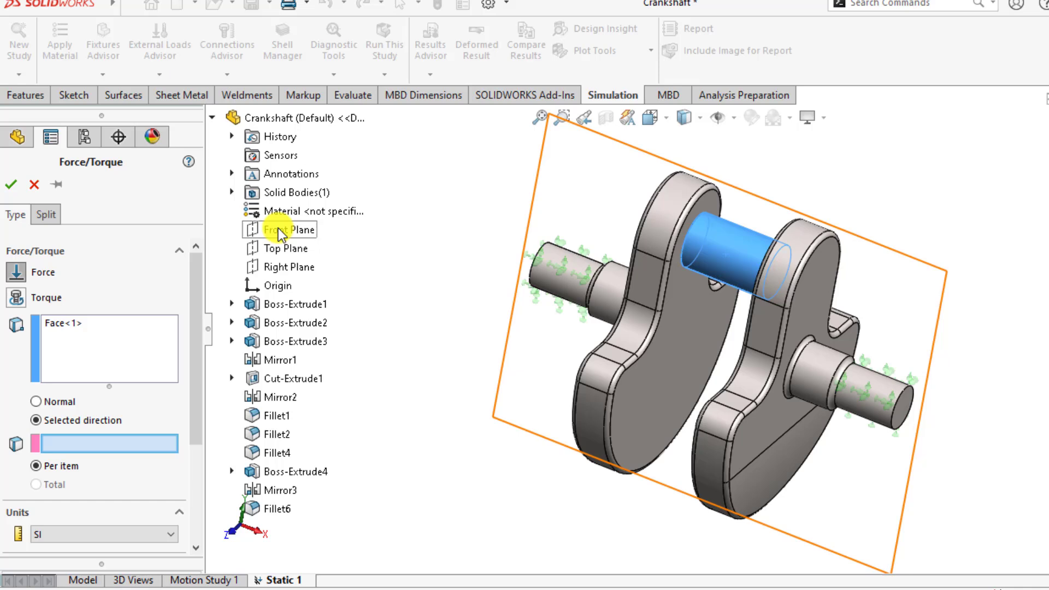
click(280, 230)
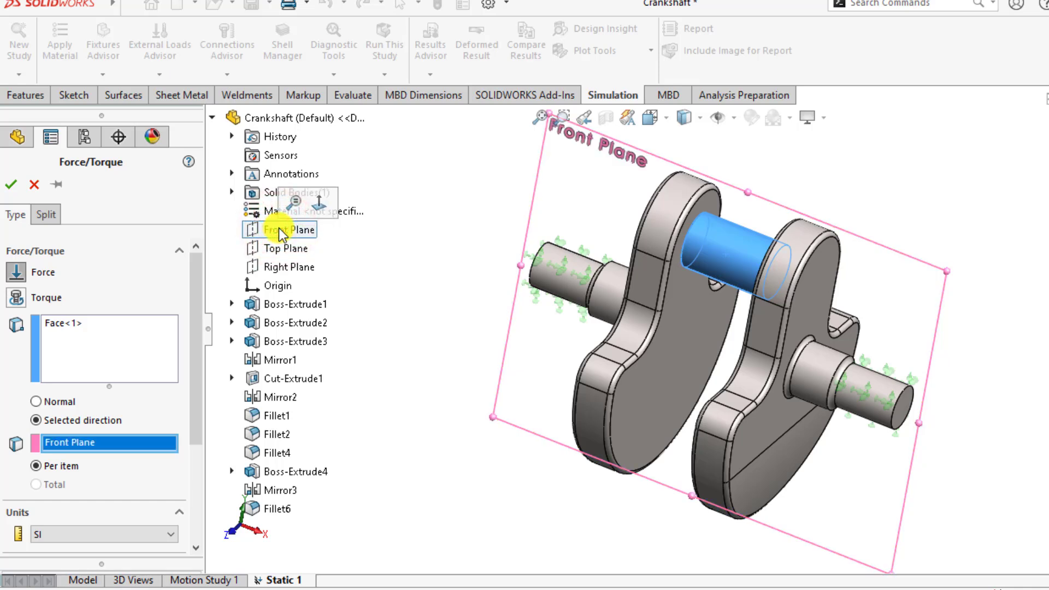
Set the force to 5000 N along the plane's second direction, reversed downward.
drag(195, 369, 211, 461)
click(18, 461)
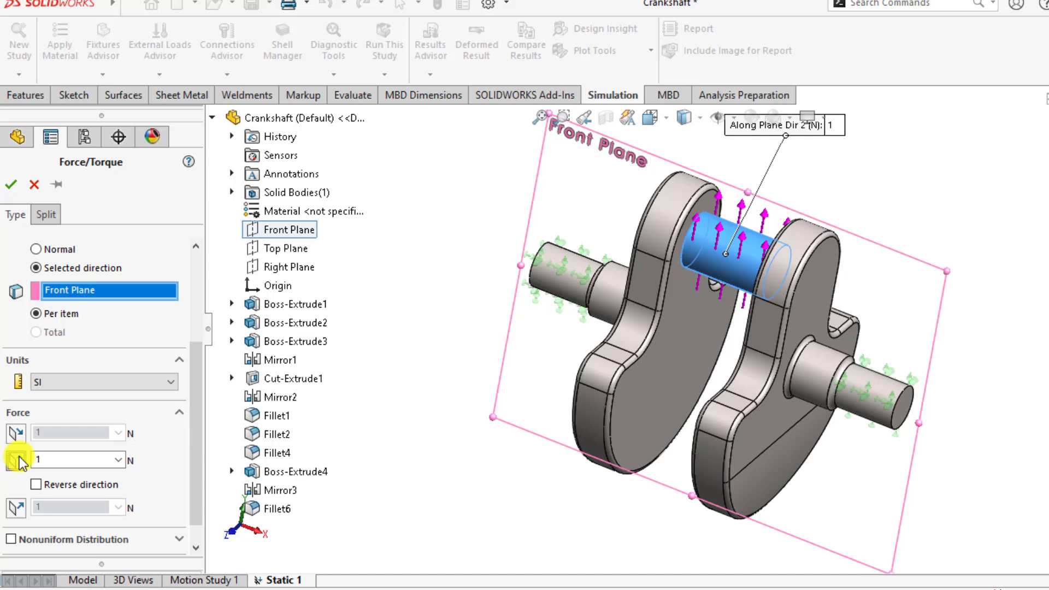
click(36, 483)
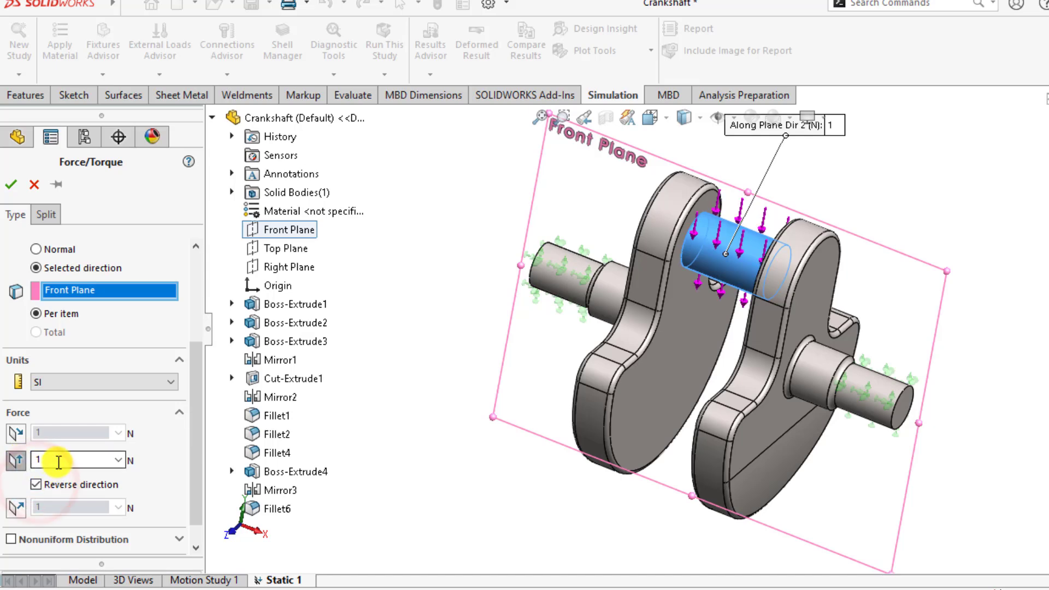
double_click(57, 459)
text(500)
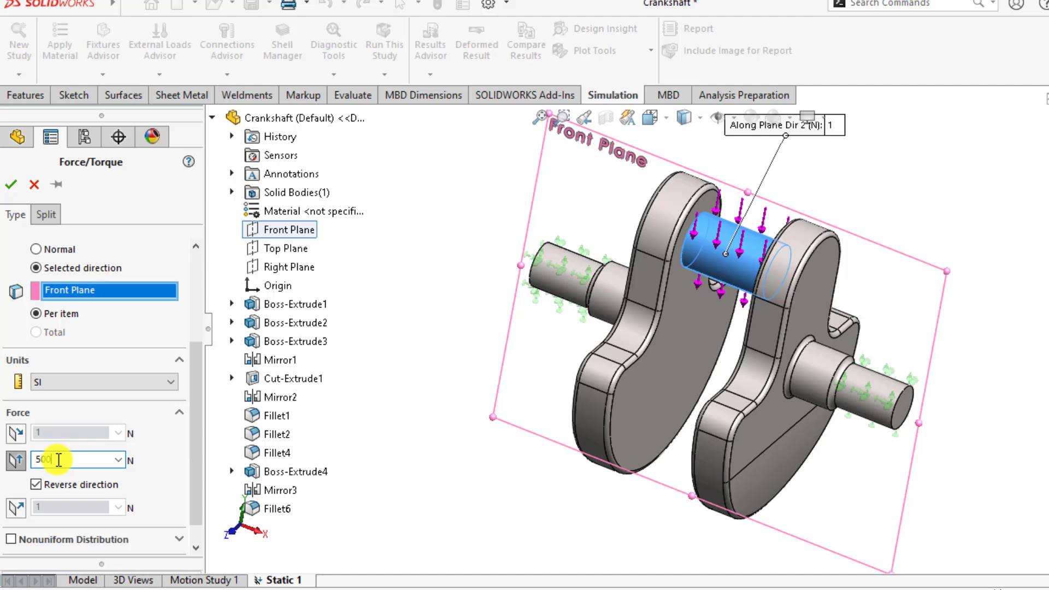
text(0)
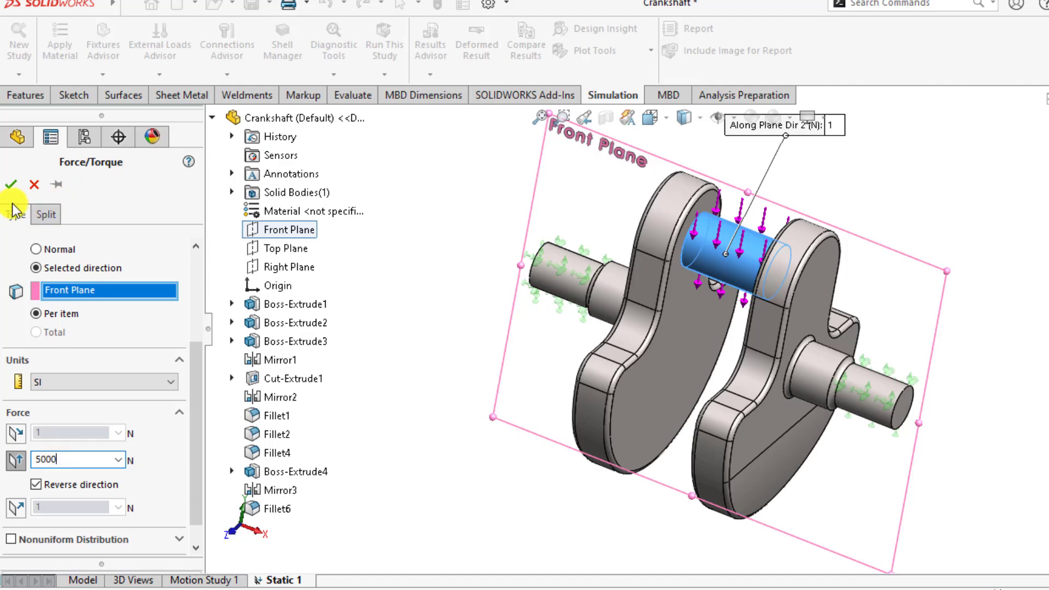
click(11, 185)
click(377, 292)
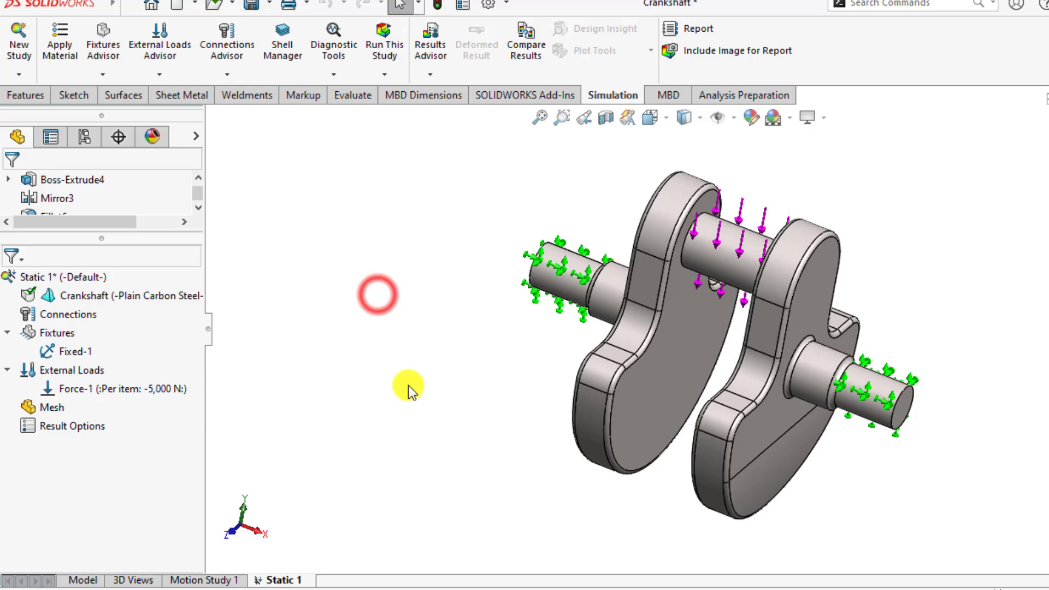
Generate a curvature-based mesh for the crankshaft using the Mesh Parameters options.
scroll(410, 387, up, 2)
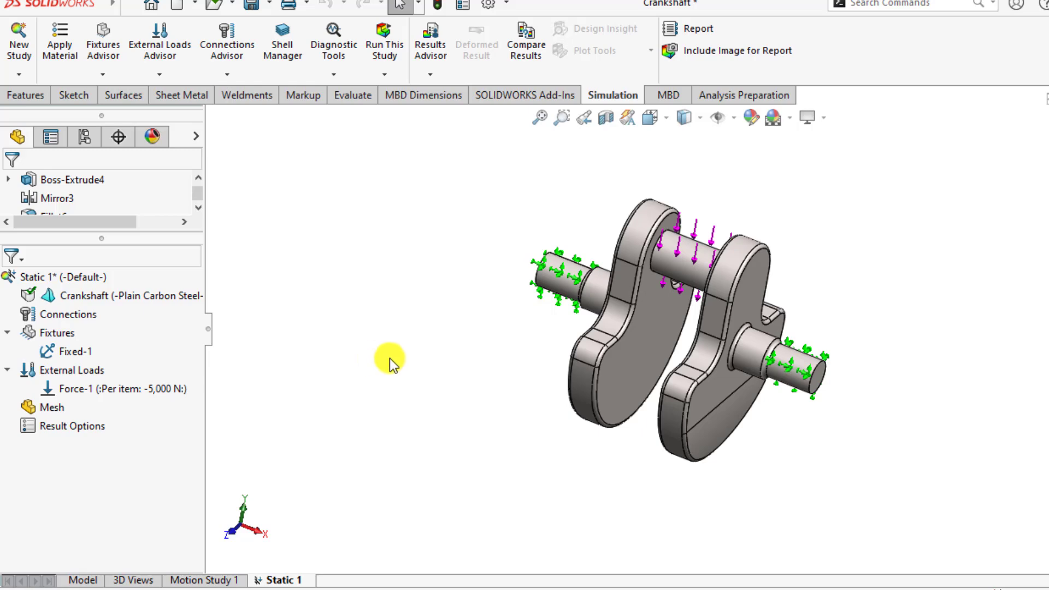
right_click(52, 410)
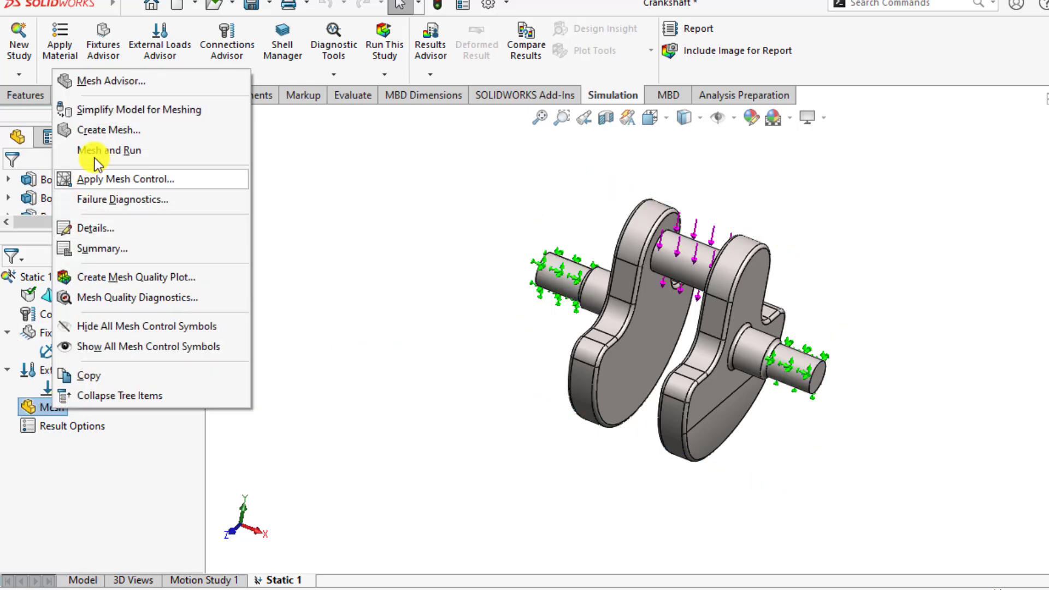
click(102, 128)
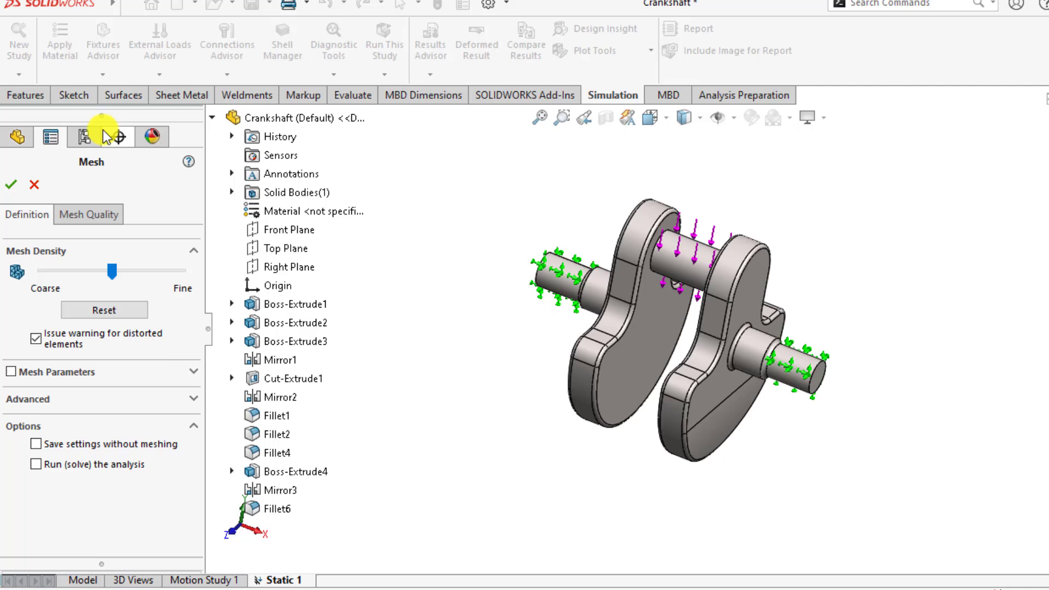
click(12, 371)
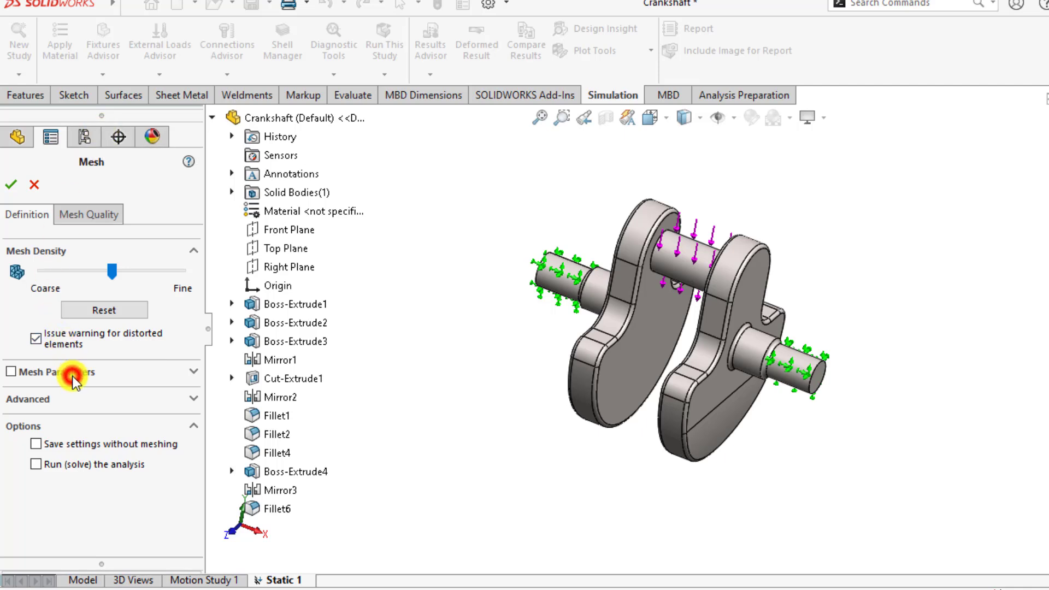
click(37, 408)
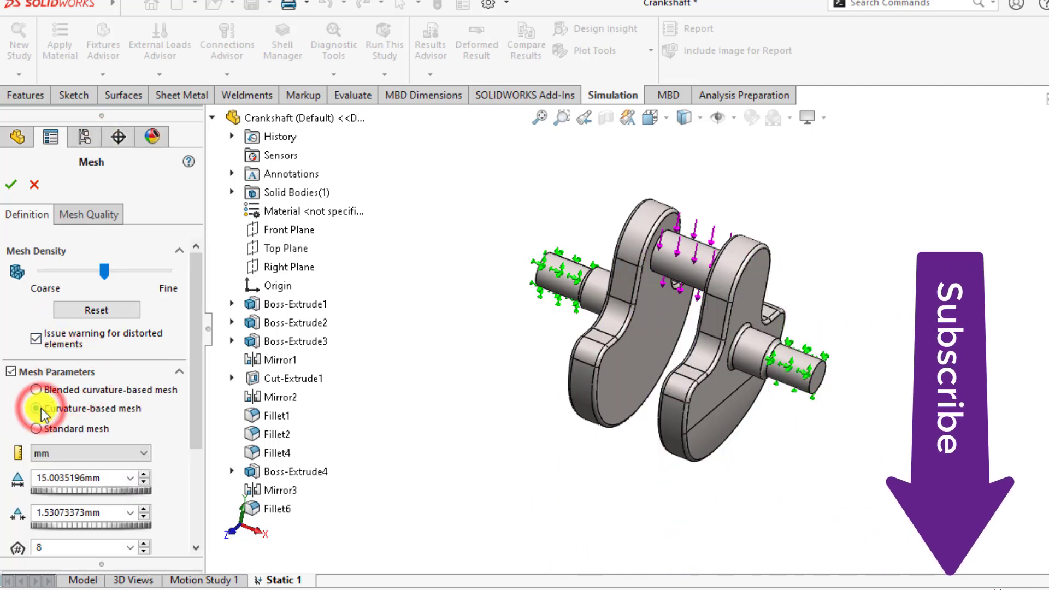
click(10, 184)
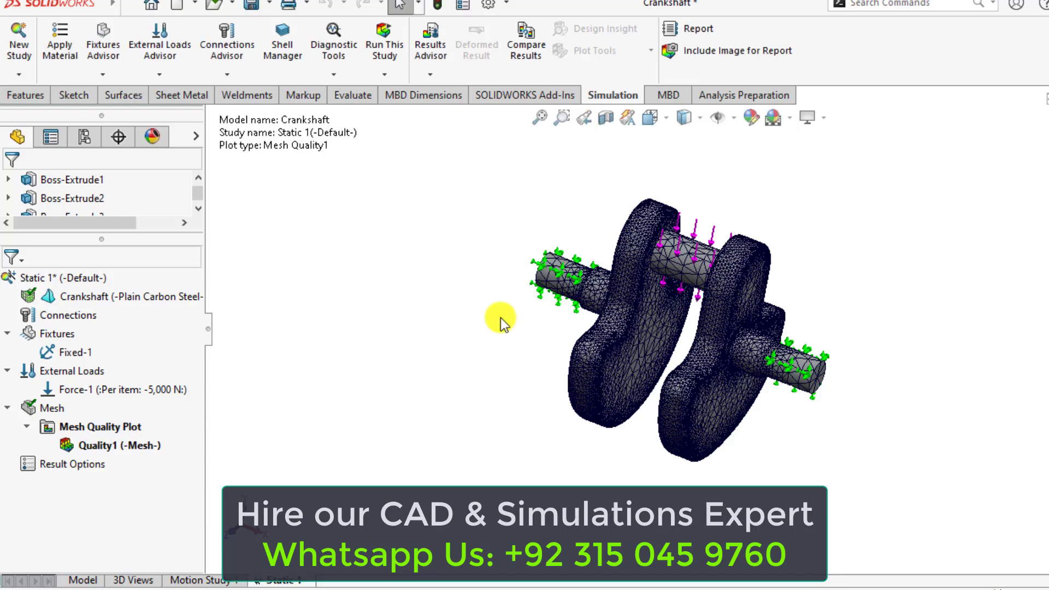
scroll(688, 328, down, 5)
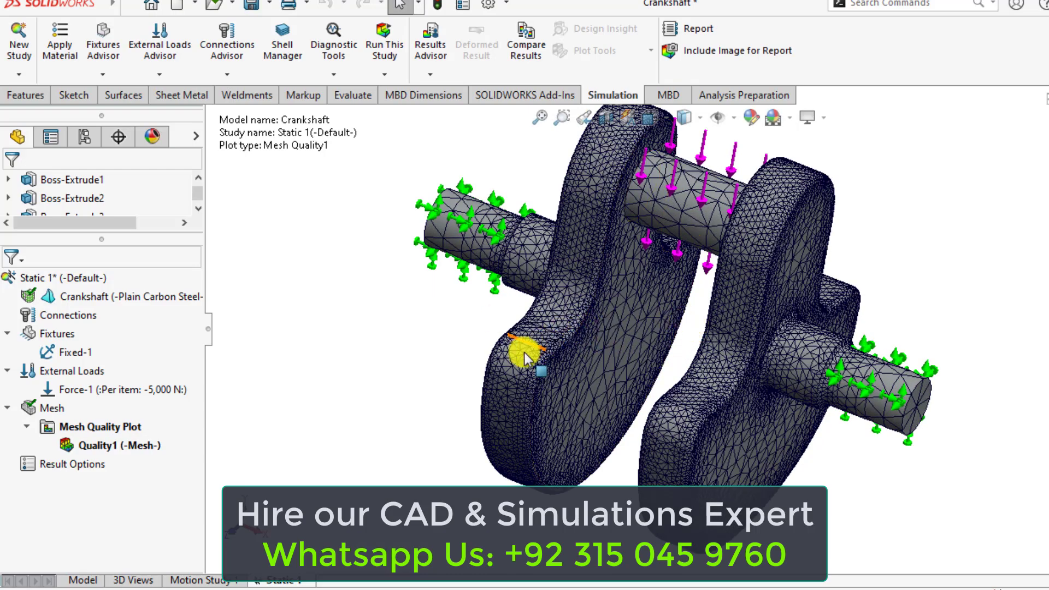
scroll(421, 389, up, 3)
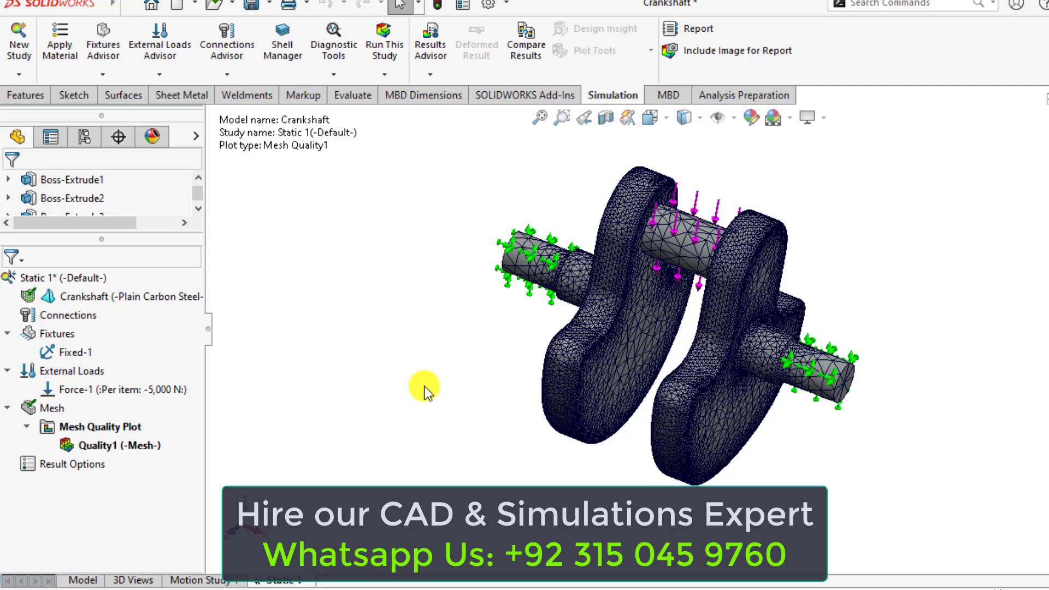
Run Static 1, producing a von Mises plot peaking at 1.140e+08 N/m^2.
click(383, 36)
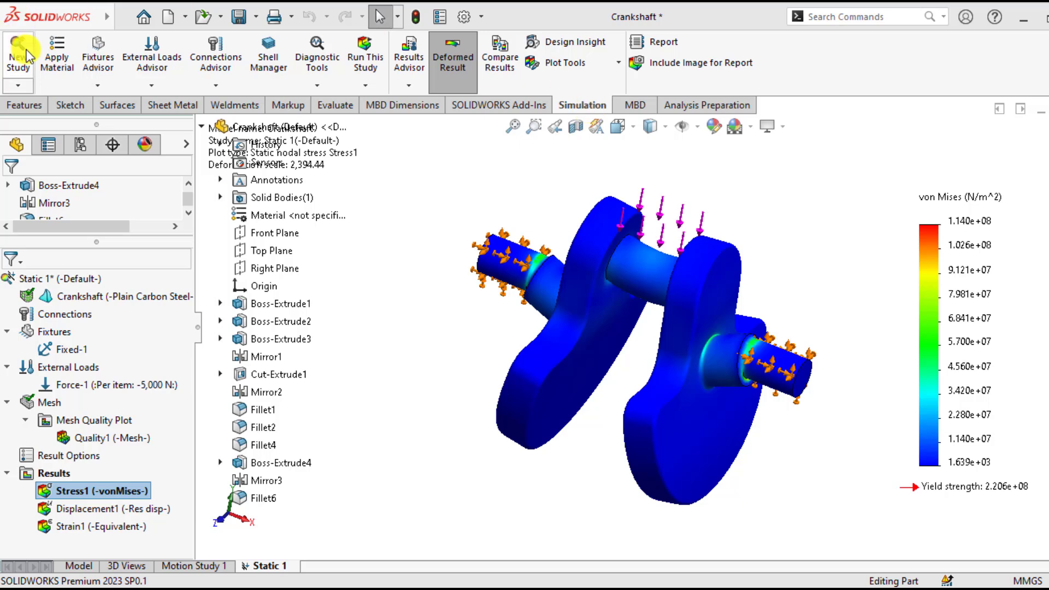
Create a Fatigue study, Fatigue 1, set to constant-amplitude loading events.
click(14, 62)
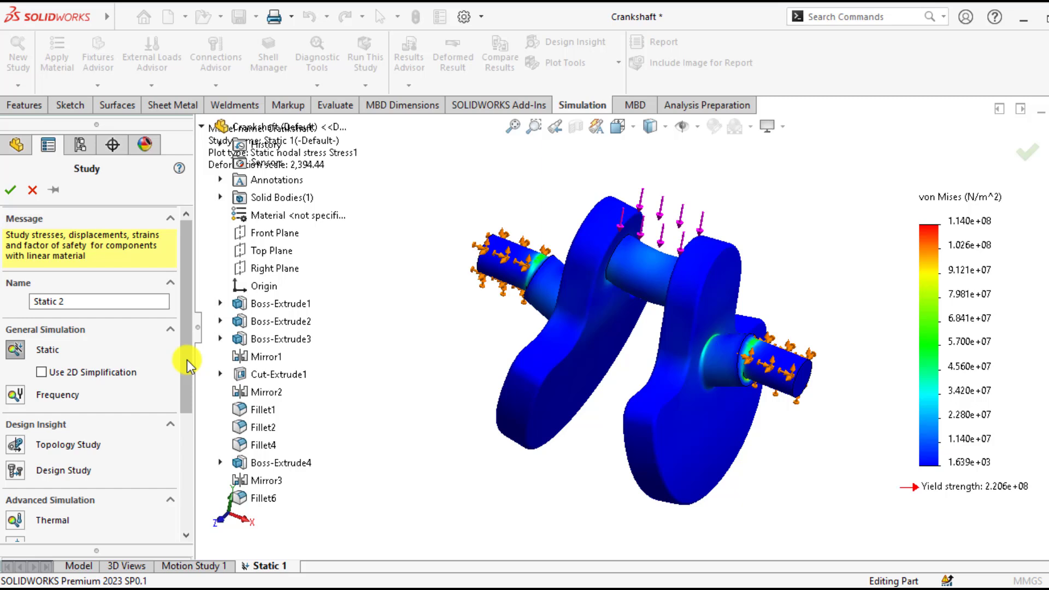
drag(187, 363, 186, 421)
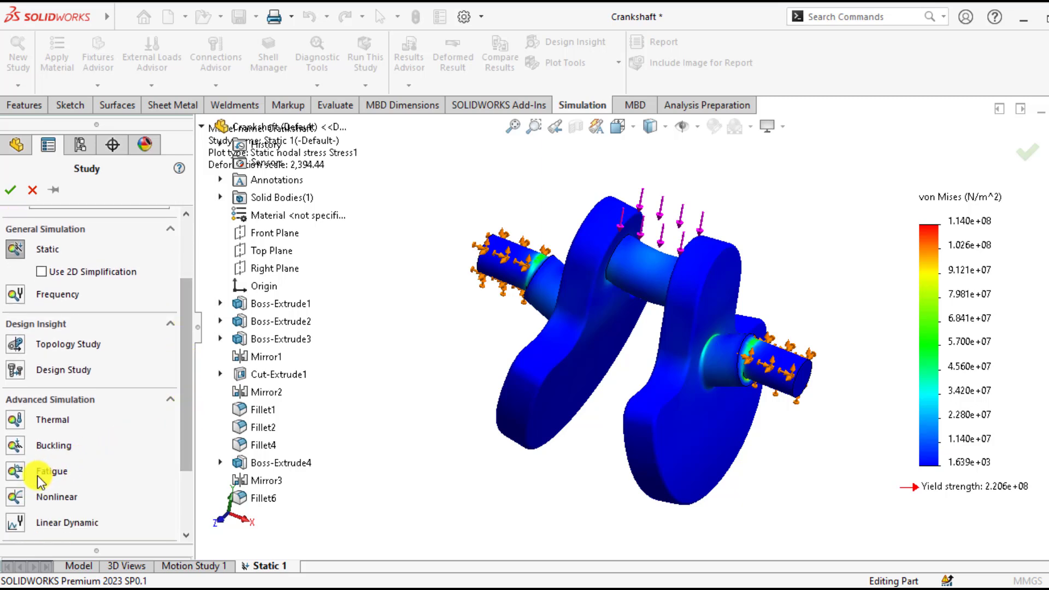
click(15, 468)
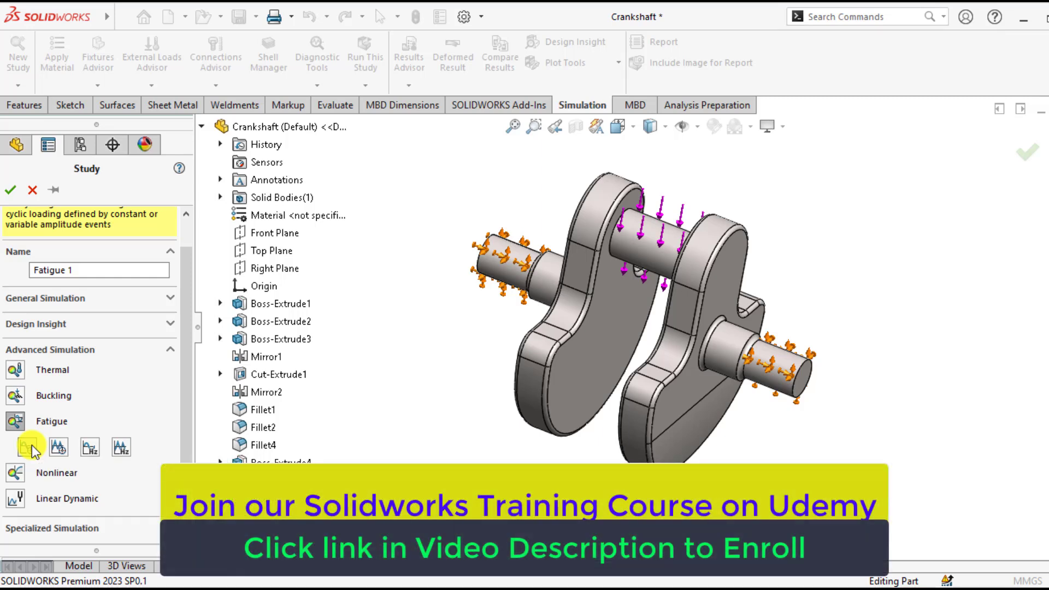
click(28, 446)
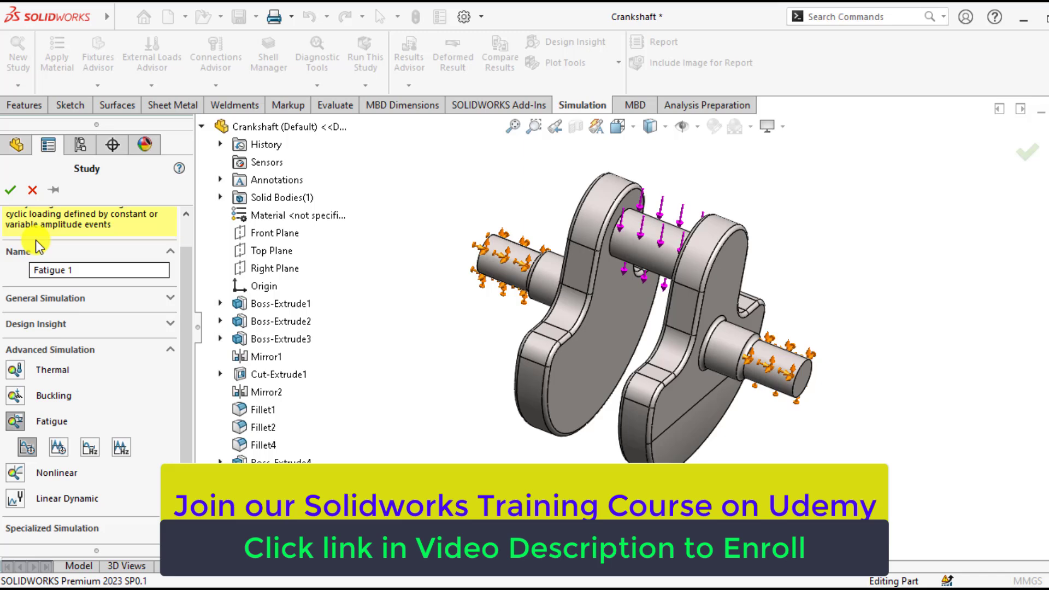
click(12, 191)
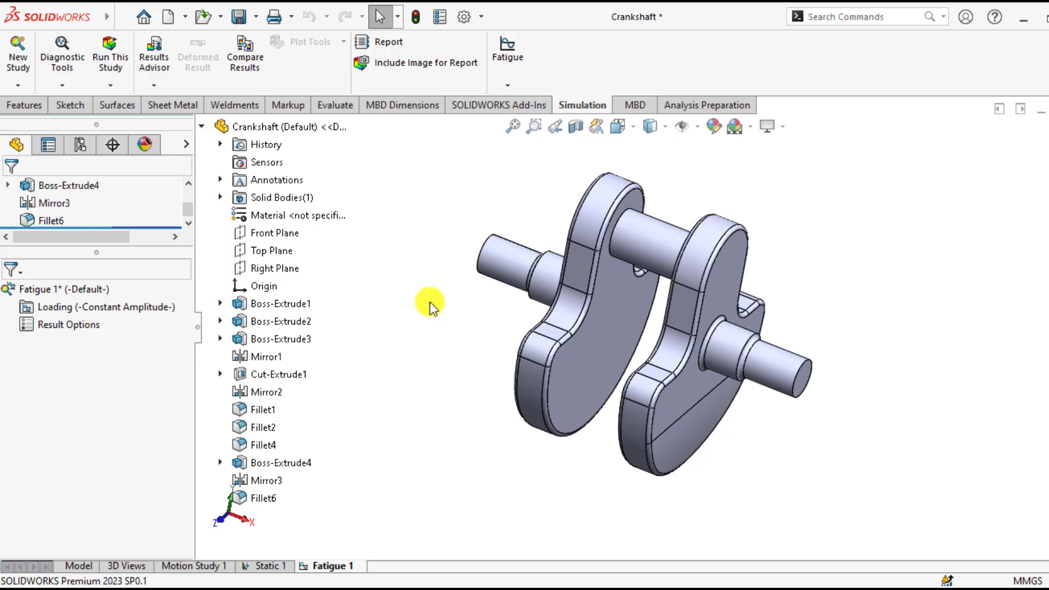
right_click(30, 290)
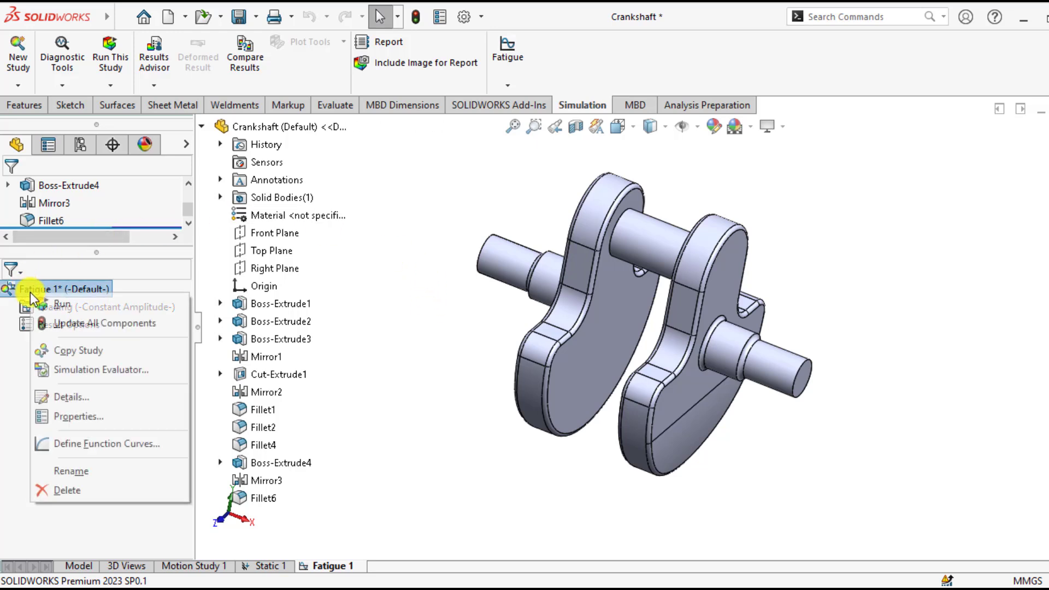
click(64, 417)
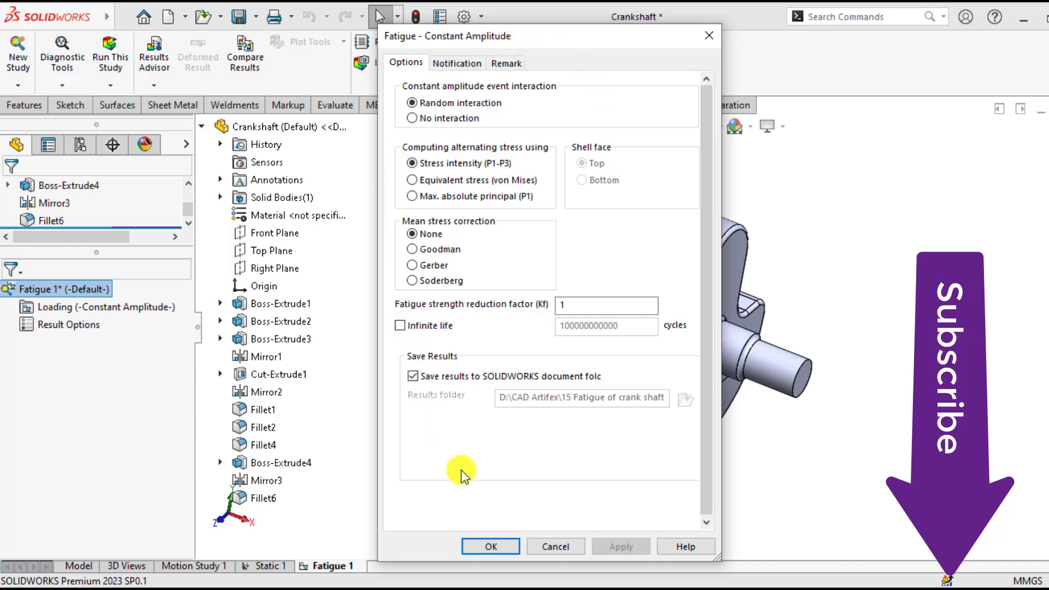
click(482, 545)
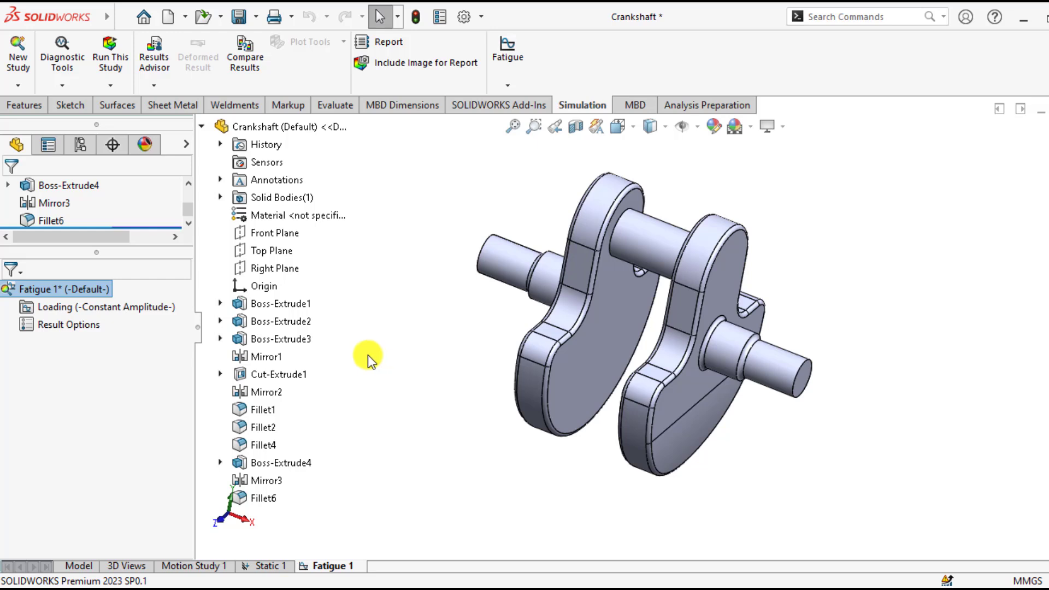
Add Event-1 with 300000 cycles, Fully Reversed loading, based on Static 1.
right_click(77, 309)
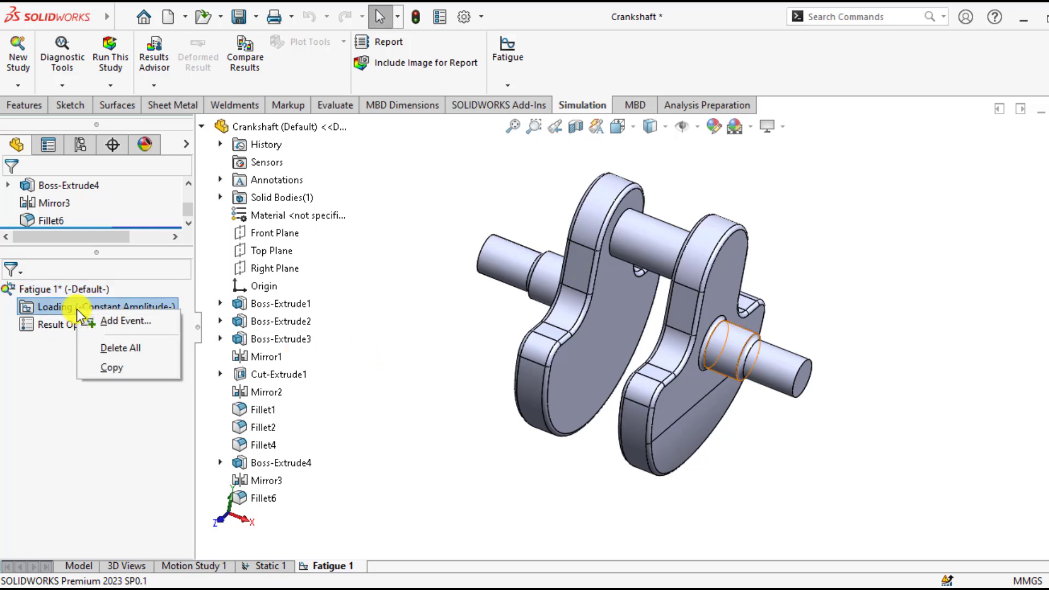
click(115, 327)
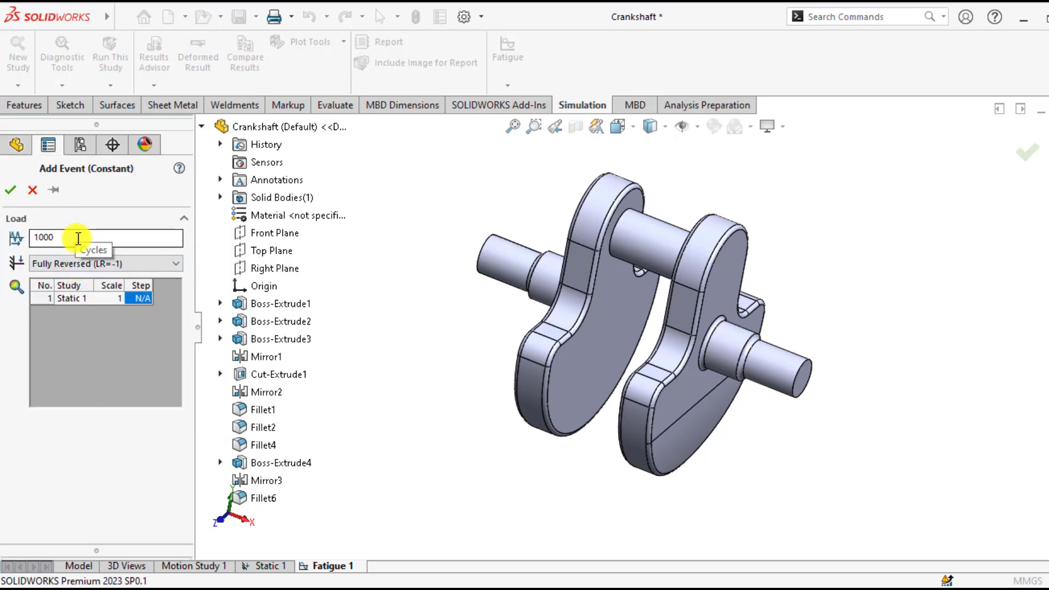
double_click(78, 238)
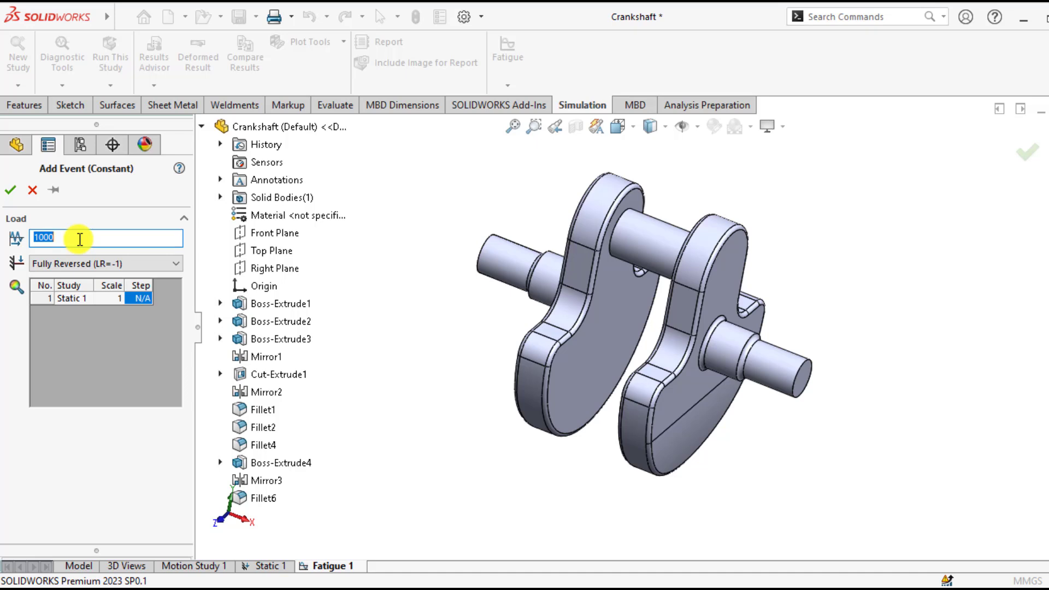
text(300000)
click(148, 264)
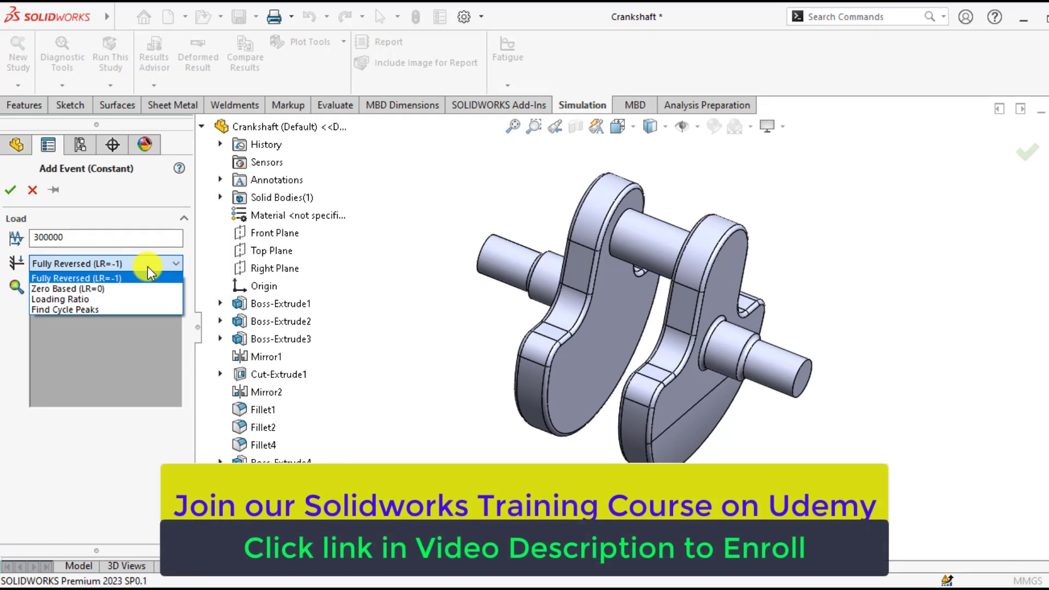
click(147, 266)
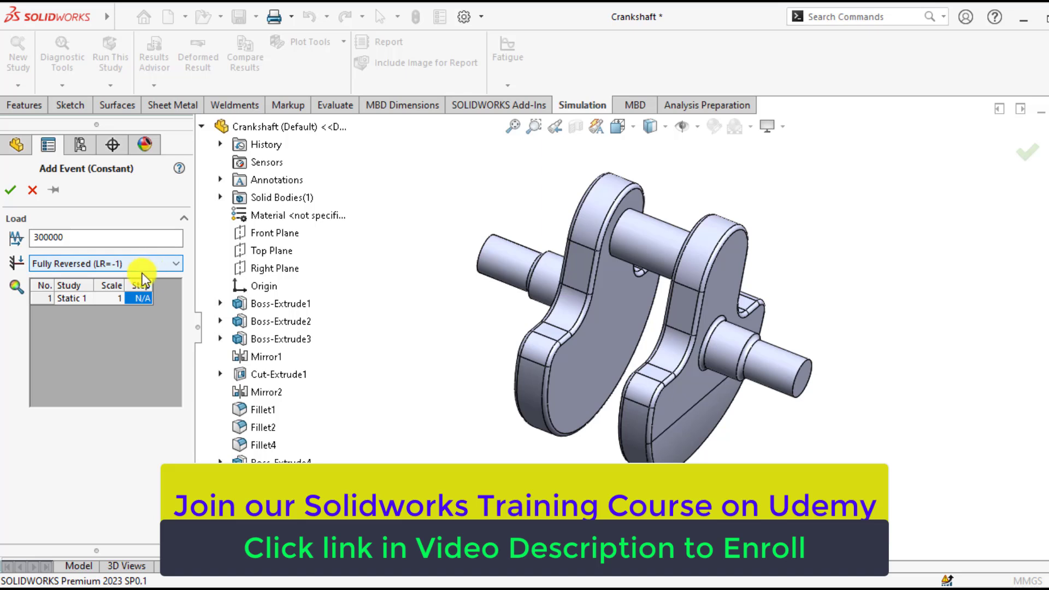
click(70, 299)
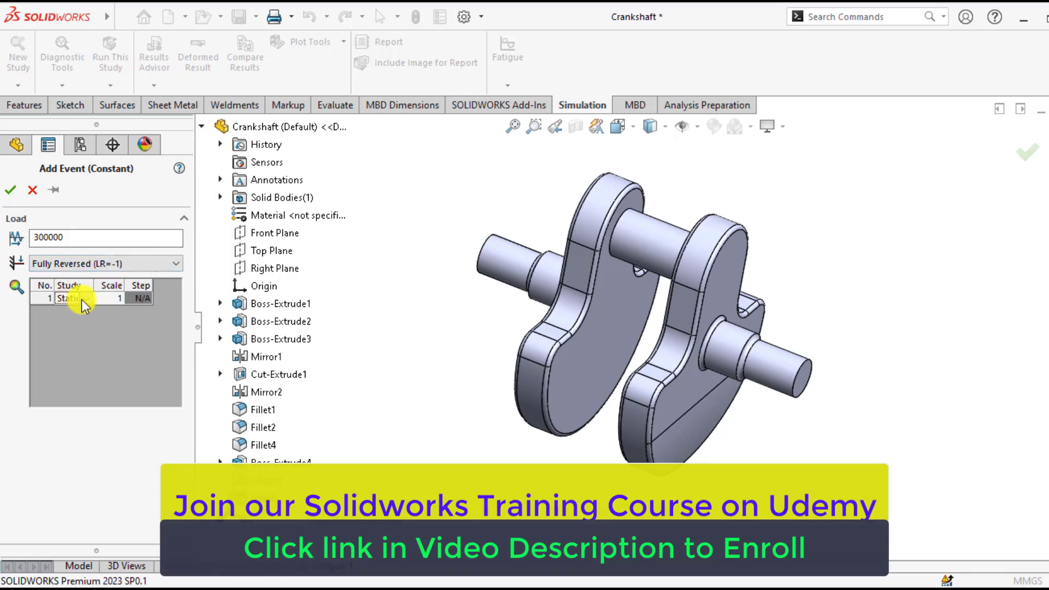
click(83, 299)
click(77, 313)
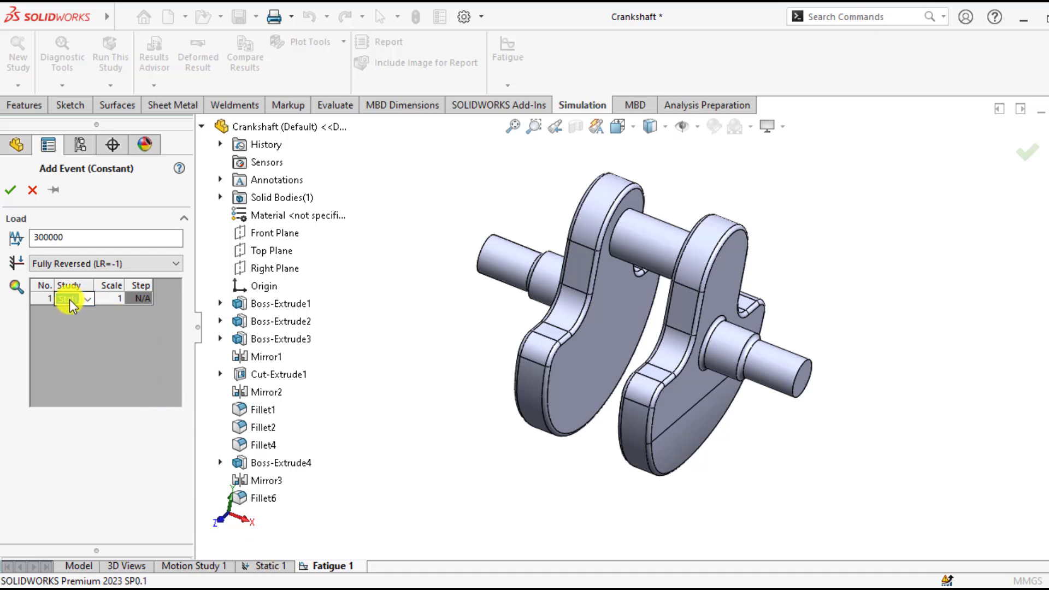
click(12, 191)
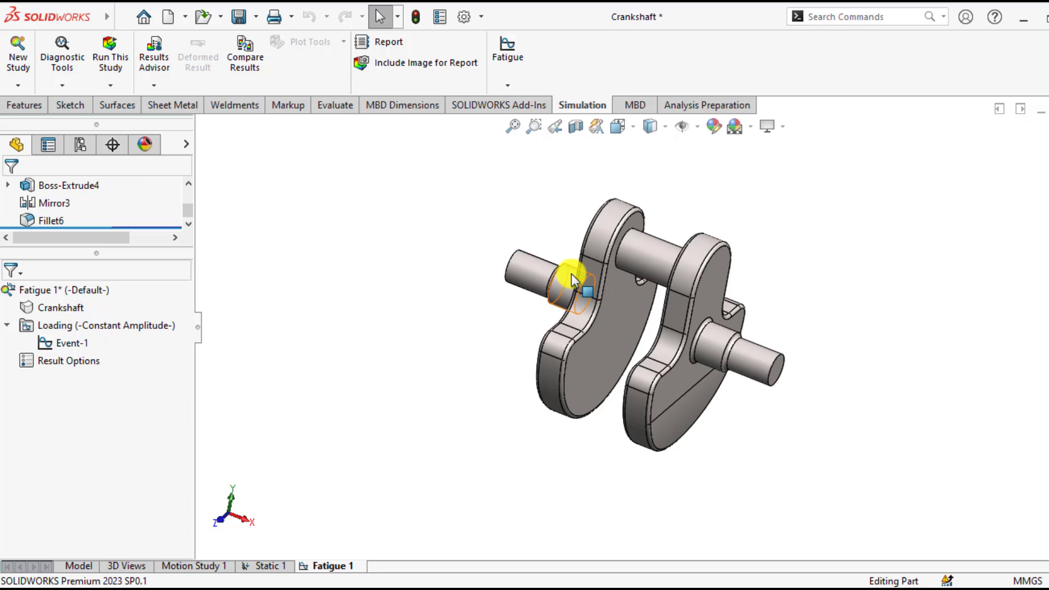
Check Event-1, then bring up the Crankshaft body's options in the Fatigue 1 tree.
scroll(572, 279, down, 2)
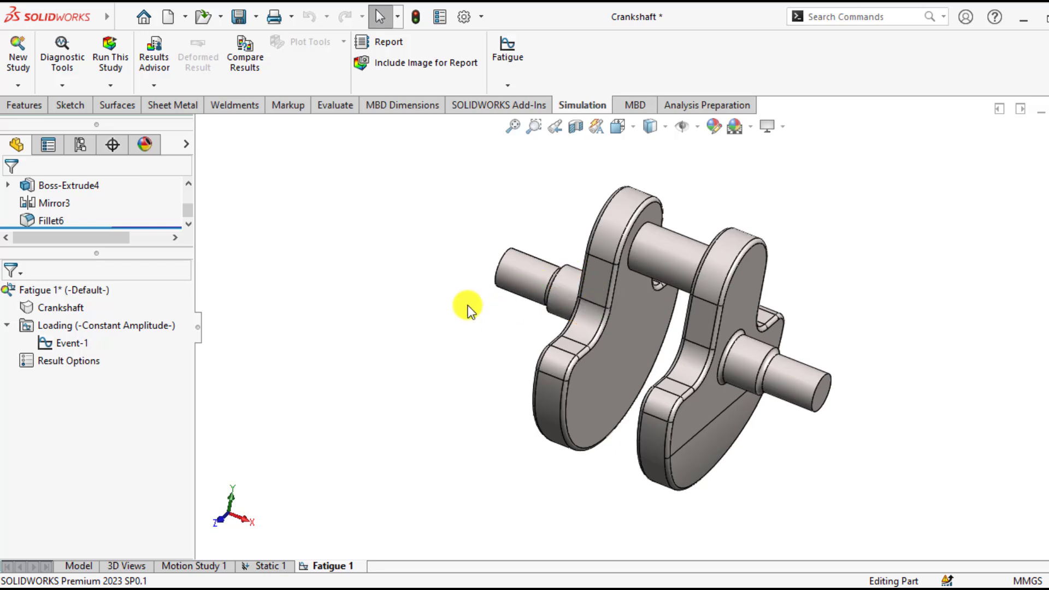
mouse_move(66, 343)
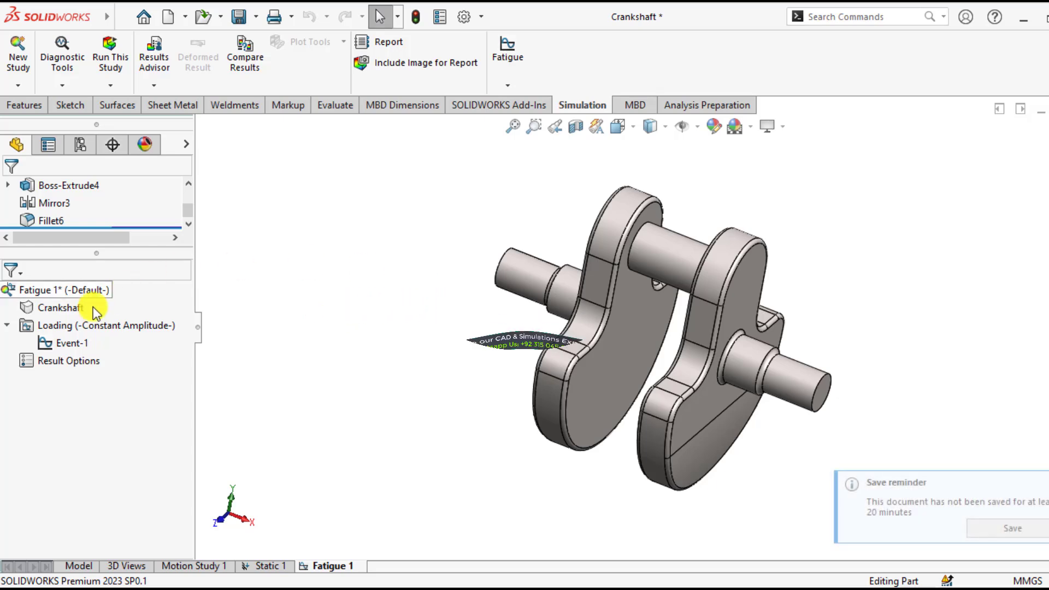
right_click(63, 310)
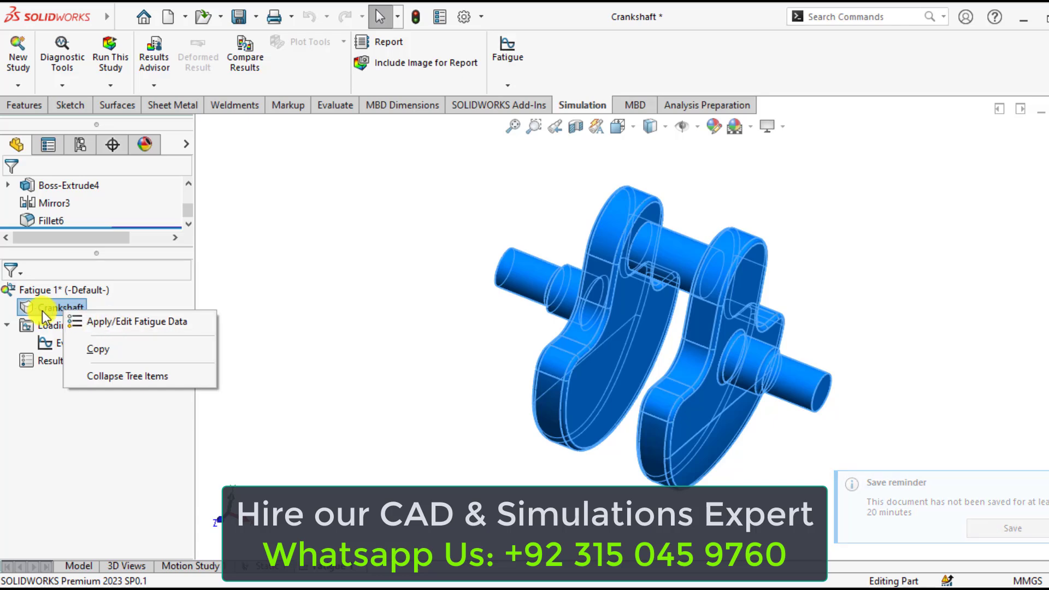
Give the crankshaft an S-N curve derived from elastic modulus using ASME Austenitic curves.
click(243, 344)
right_click(64, 313)
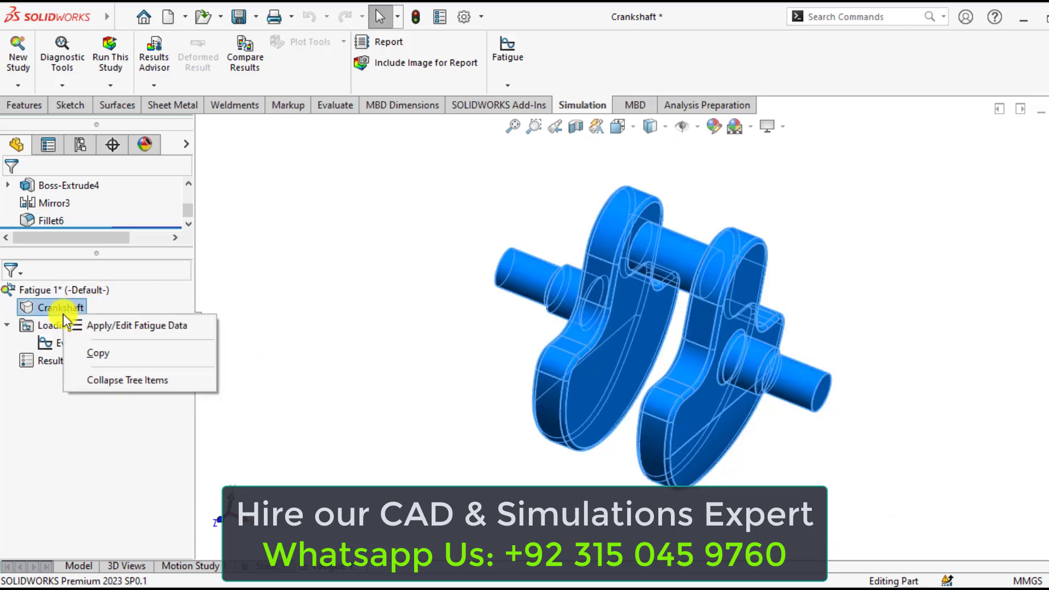
click(124, 327)
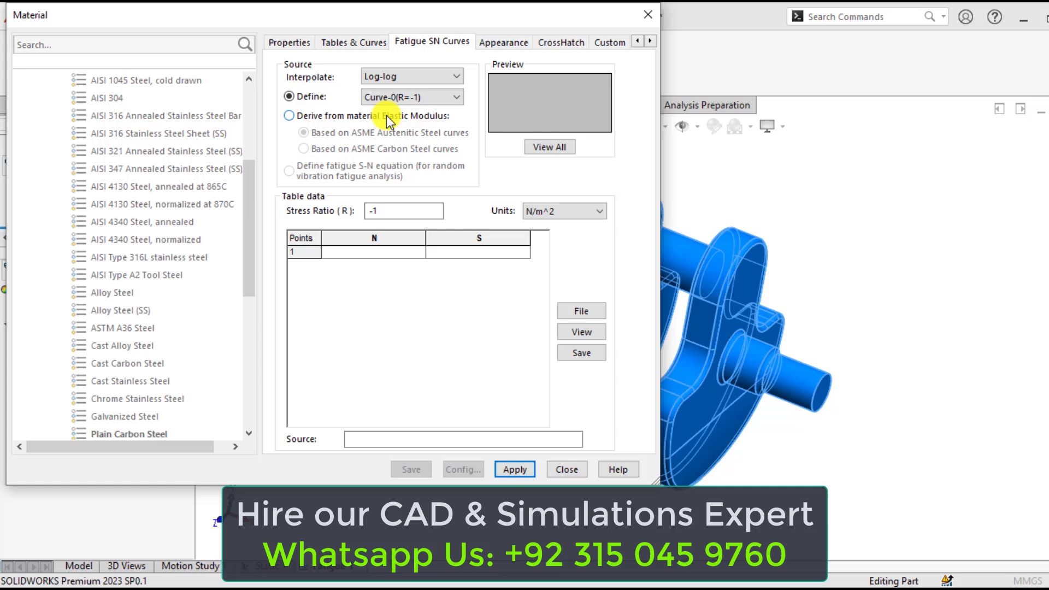
click(289, 116)
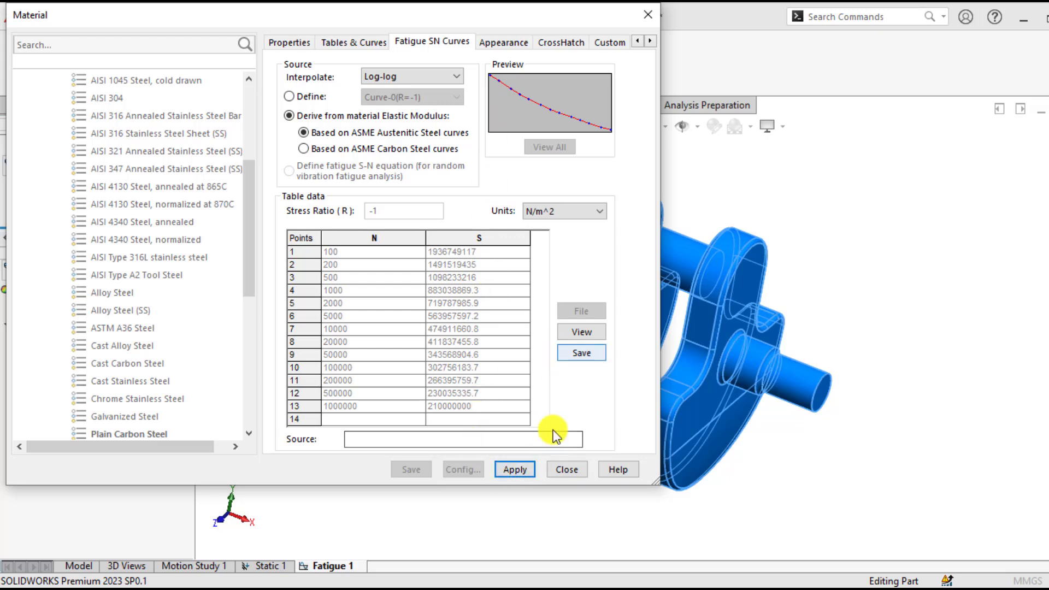
click(566, 469)
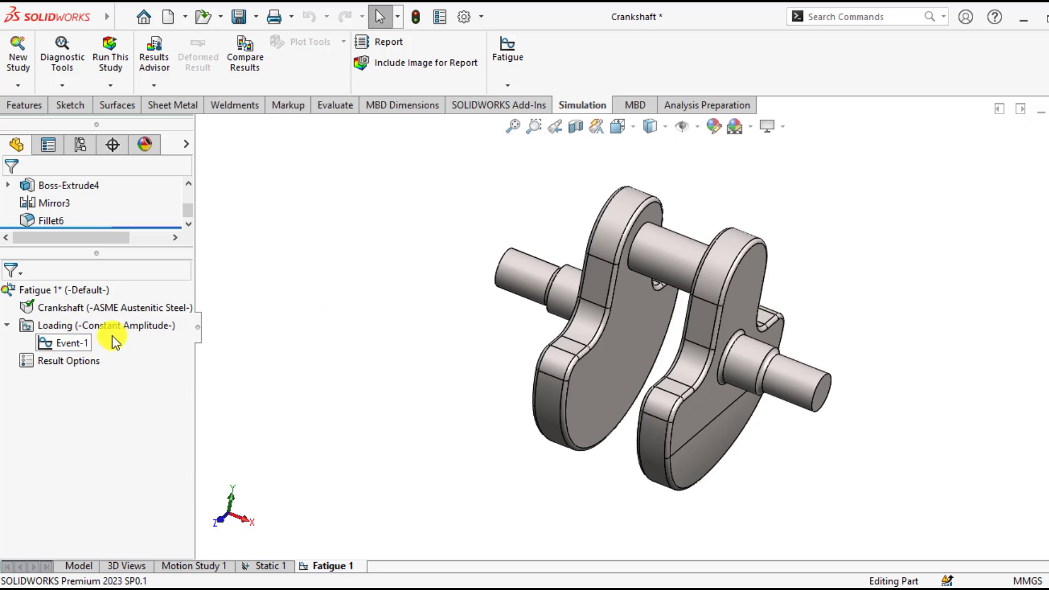
Change the crankshaft's S-N curve units to N/mm^2 (MPa), then apply and close.
right_click(95, 307)
click(133, 318)
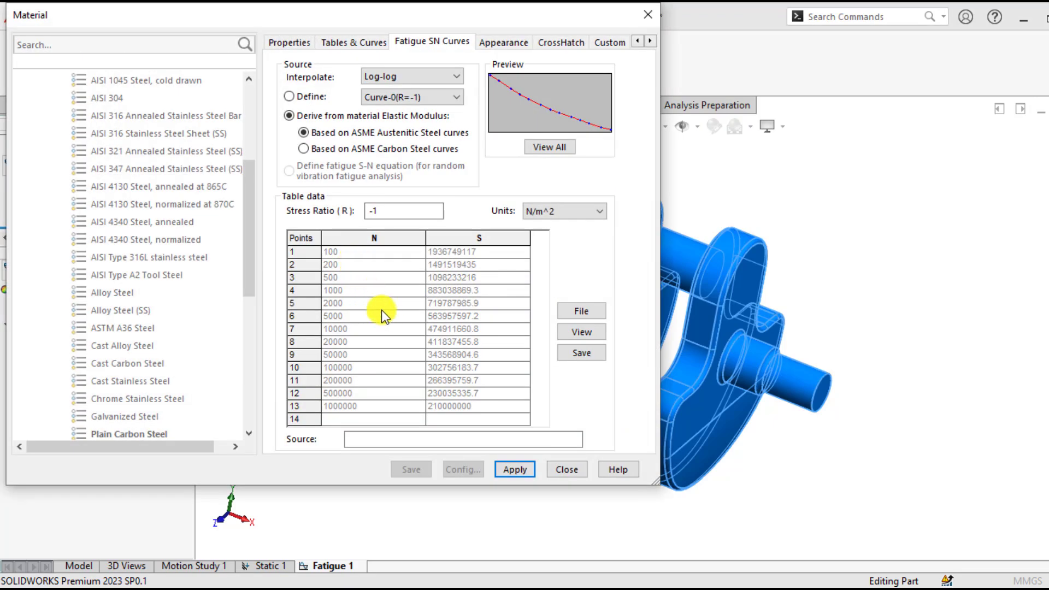
click(556, 210)
click(555, 254)
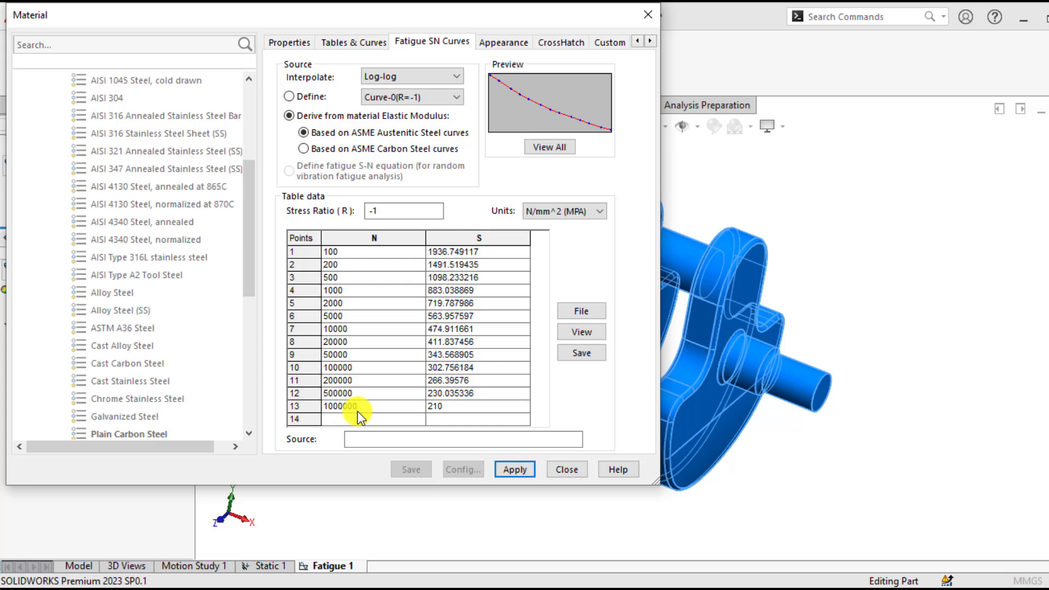
click(513, 470)
click(562, 471)
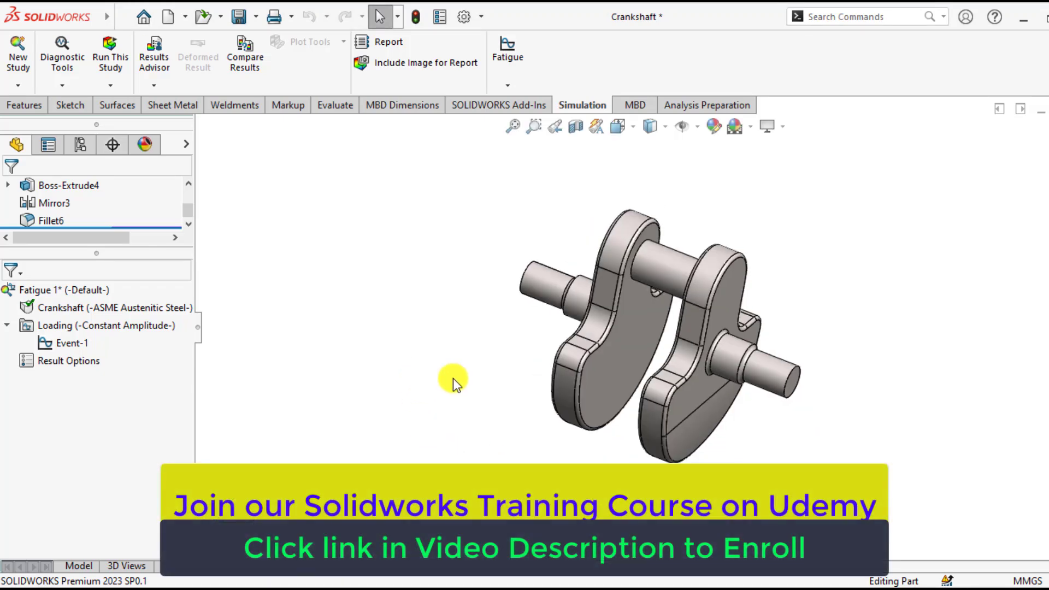
Run Fatigue 1, dismiss the no-damage message, and continue the calculation without changing S-N curves.
click(109, 54)
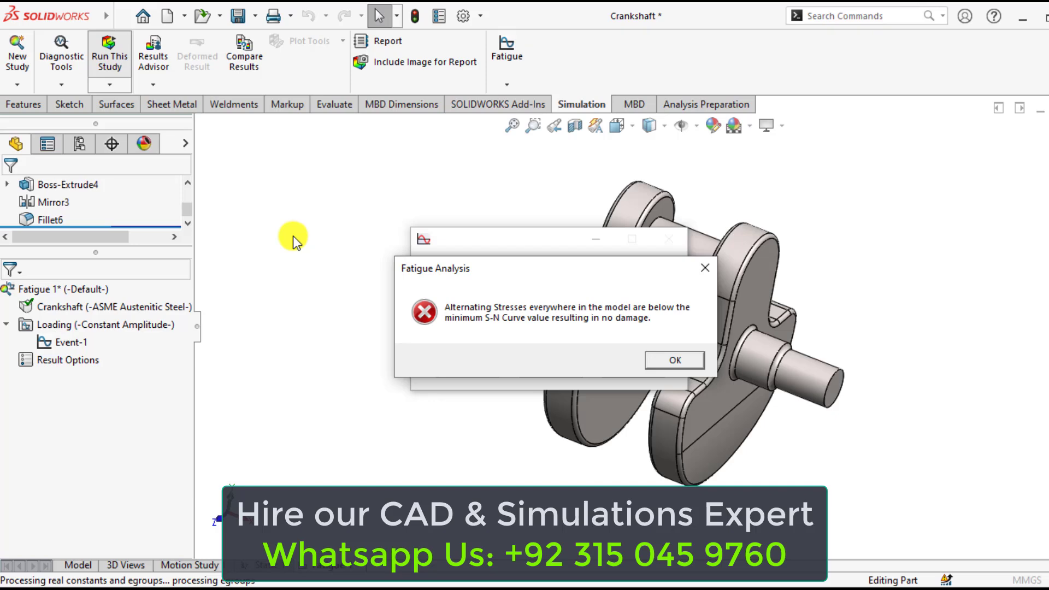
click(668, 366)
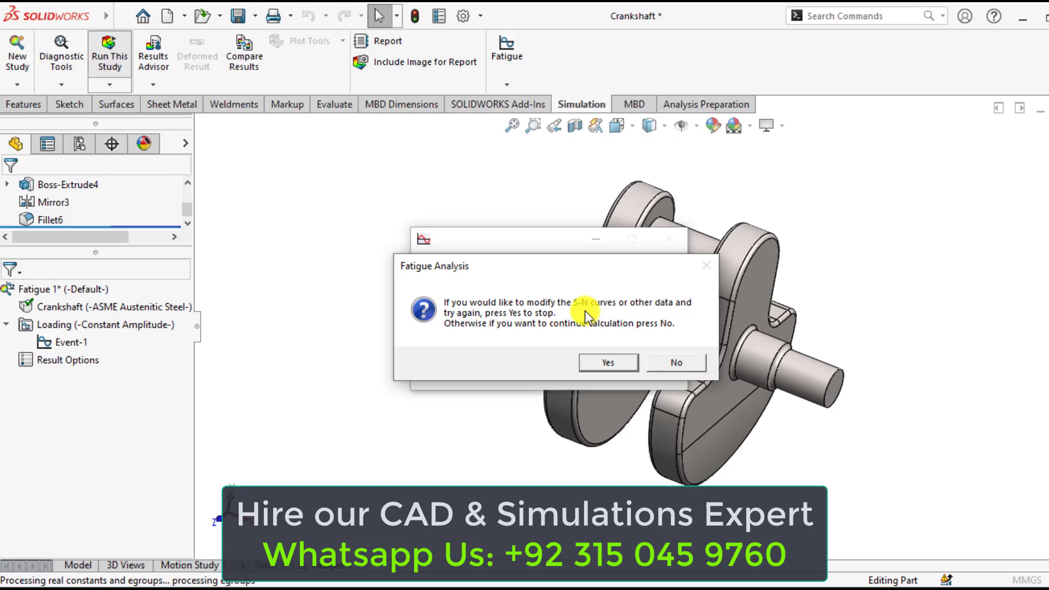
click(681, 365)
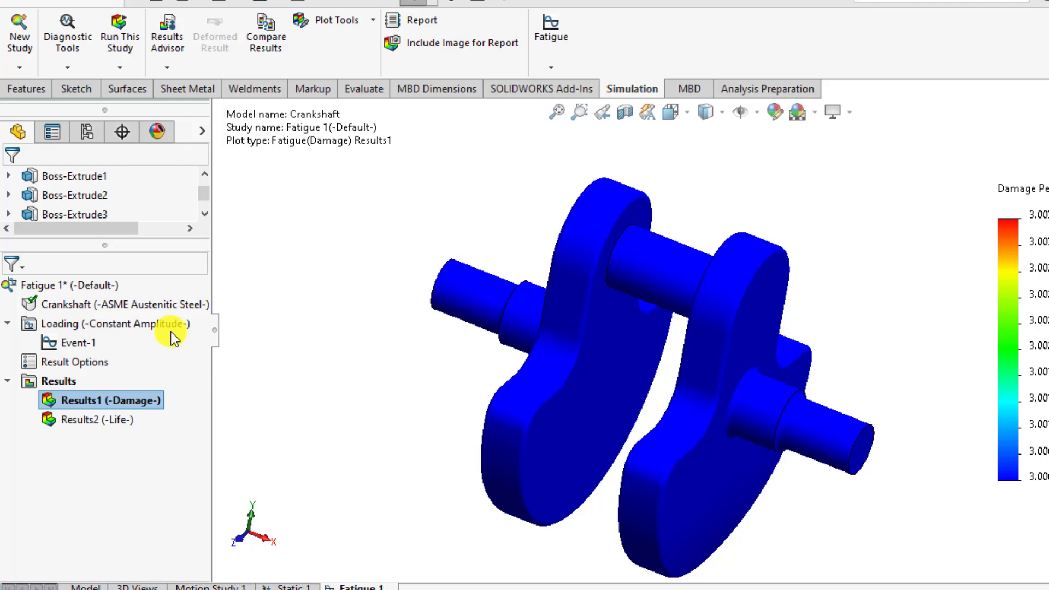
Display the crankshaft's Results2 total-life plot, which appears uniformly blue.
click(82, 419)
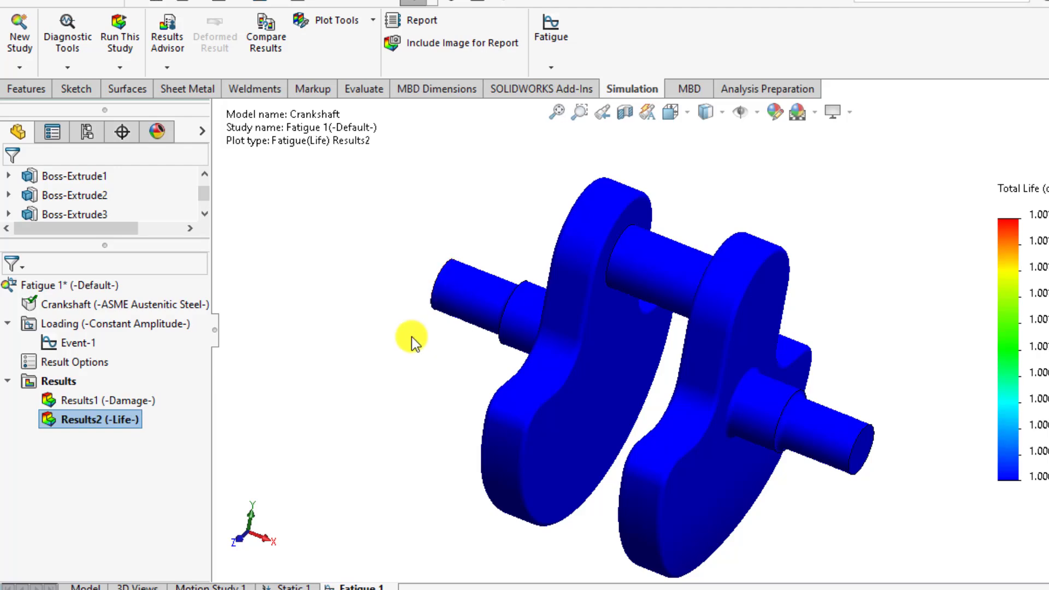
click(402, 359)
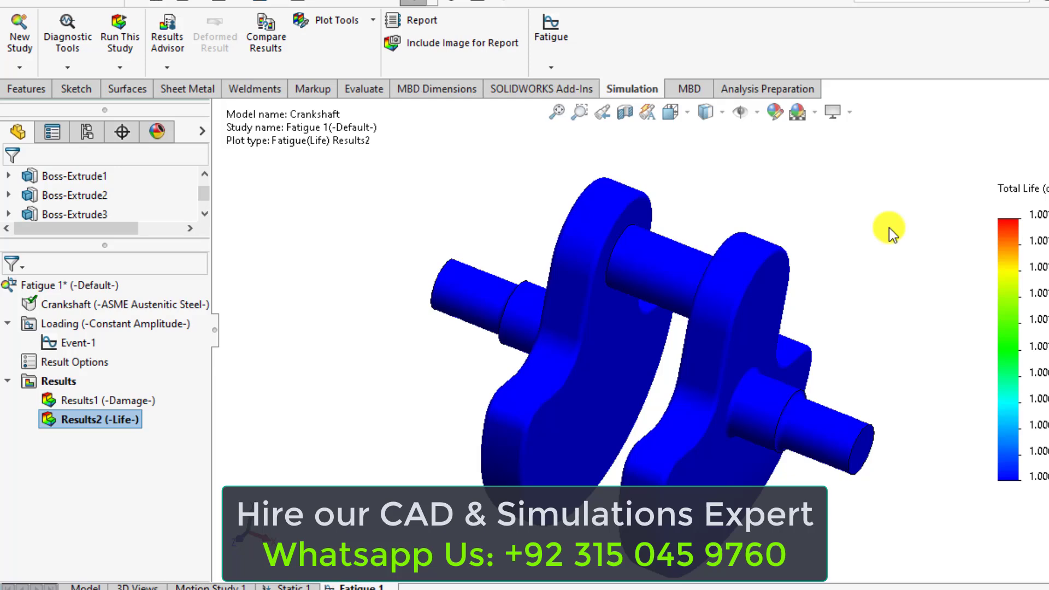
Define a Results3 Load Factor fatigue plot, then return to the crankshaft part model.
right_click(54, 384)
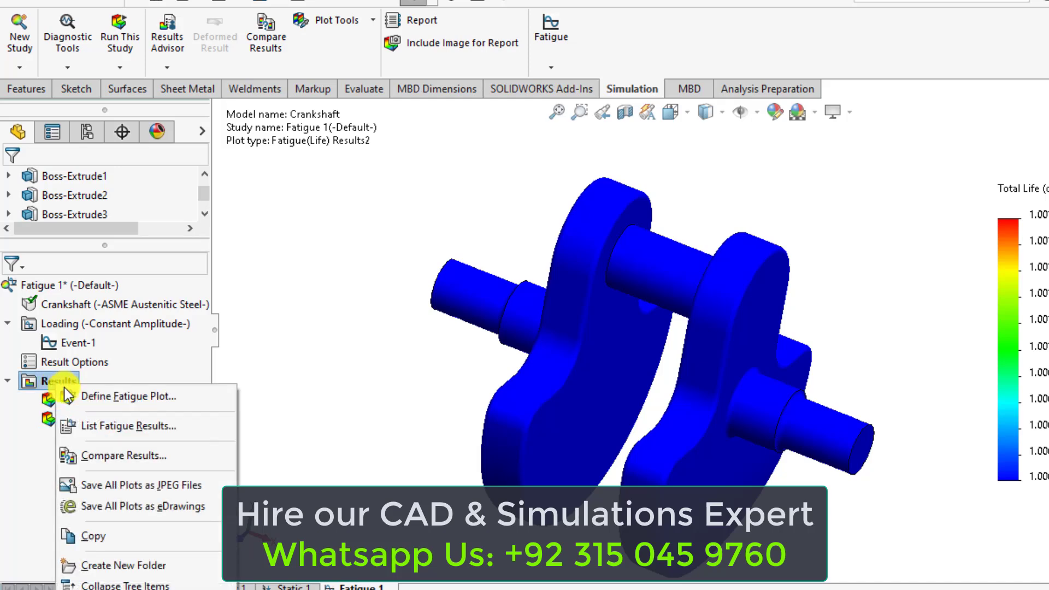
click(117, 403)
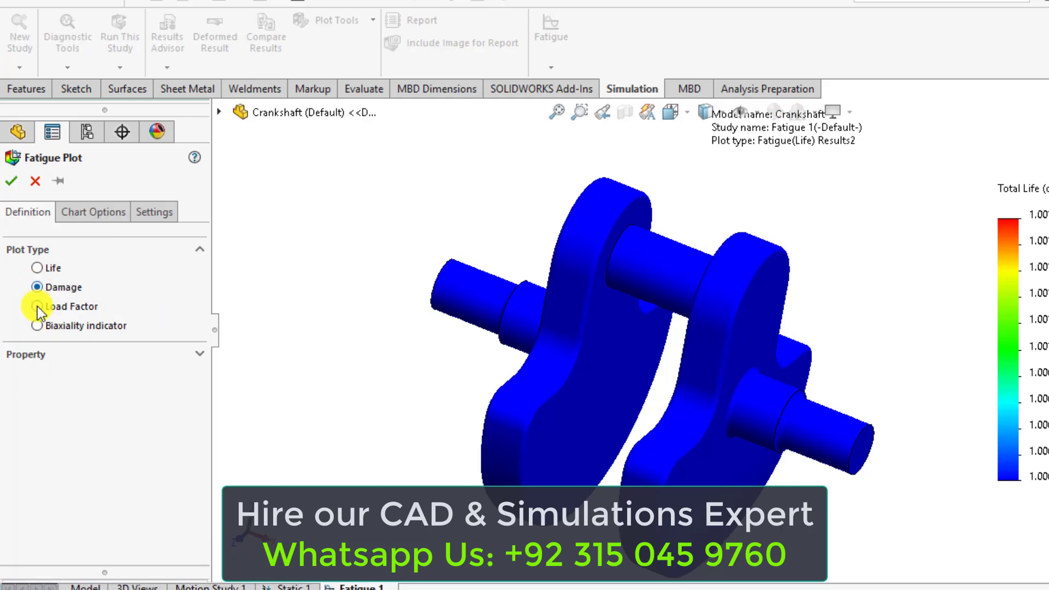
click(37, 306)
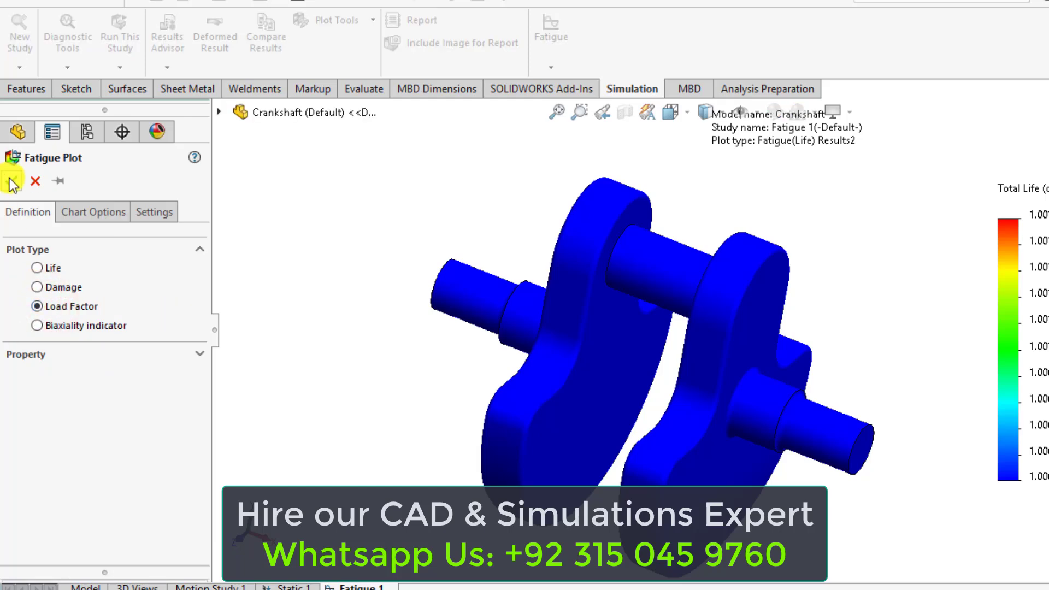
click(11, 180)
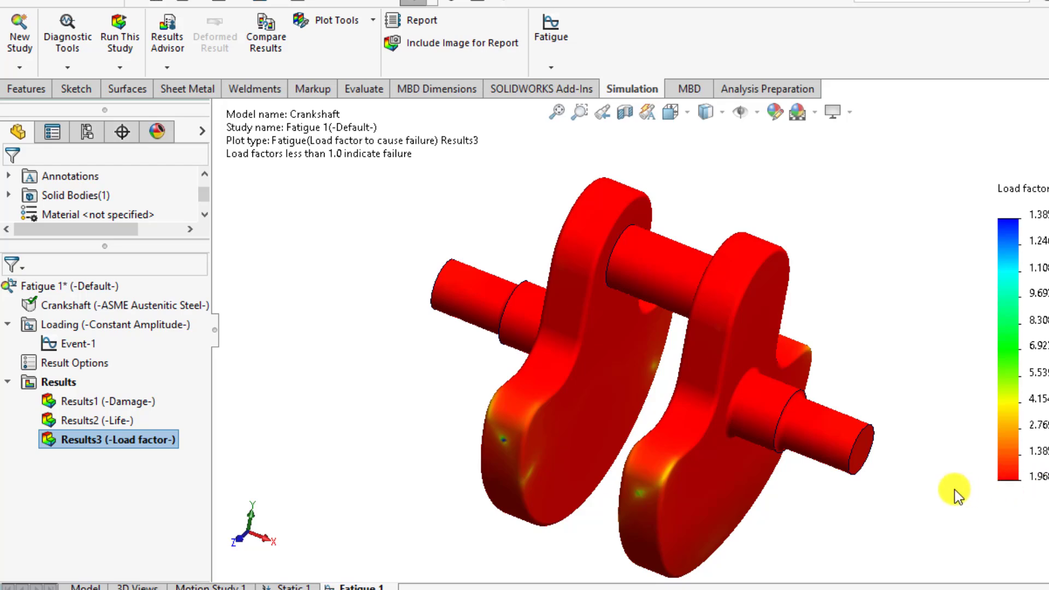
click(887, 503)
click(85, 585)
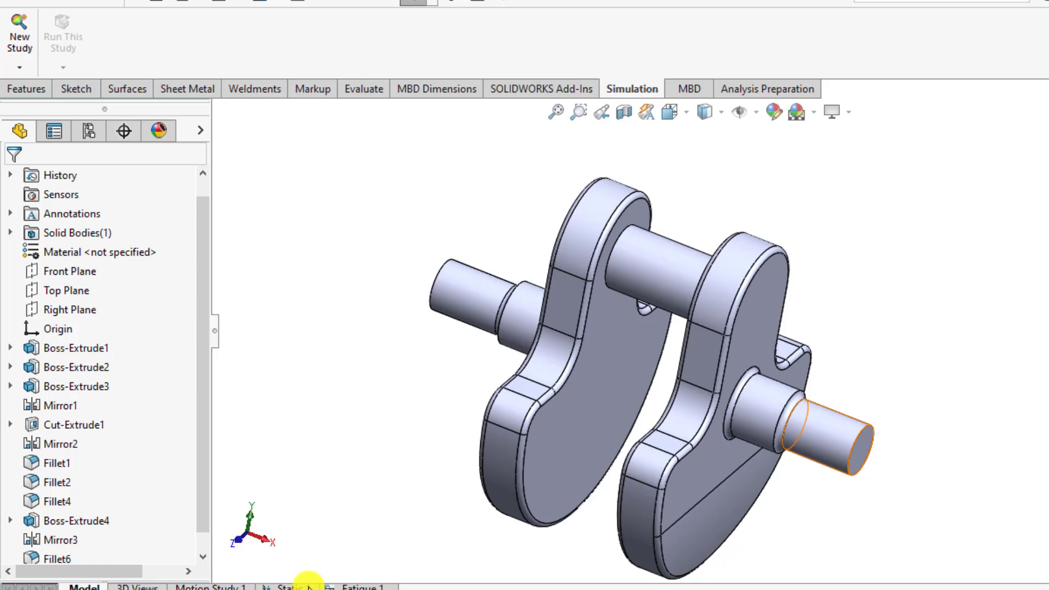
Change Force-1 in Static 1 from 5000 N to 20000 N, then go back to Fatigue 1.
click(282, 585)
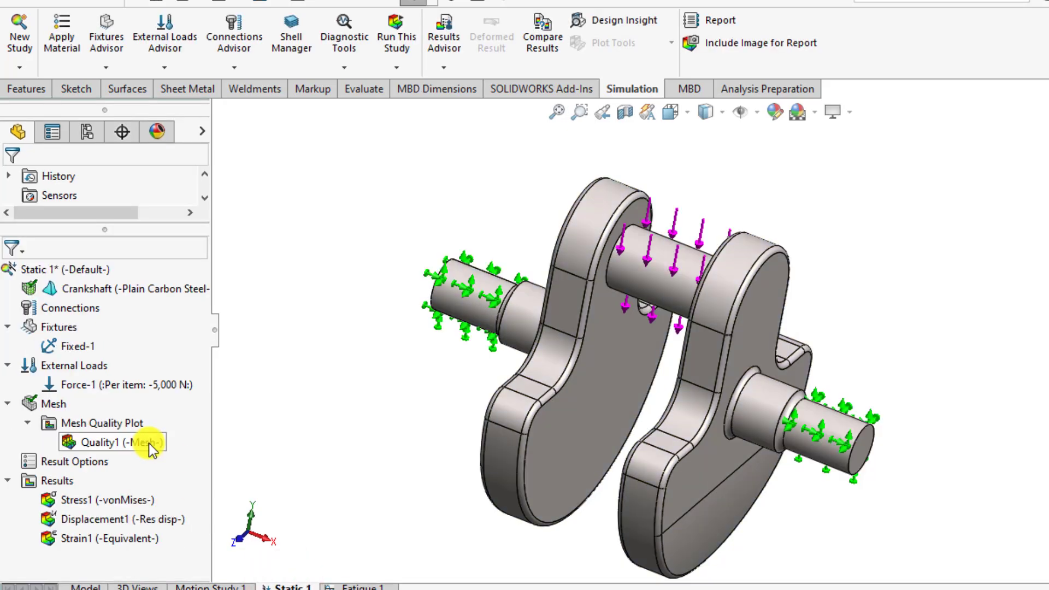
click(140, 388)
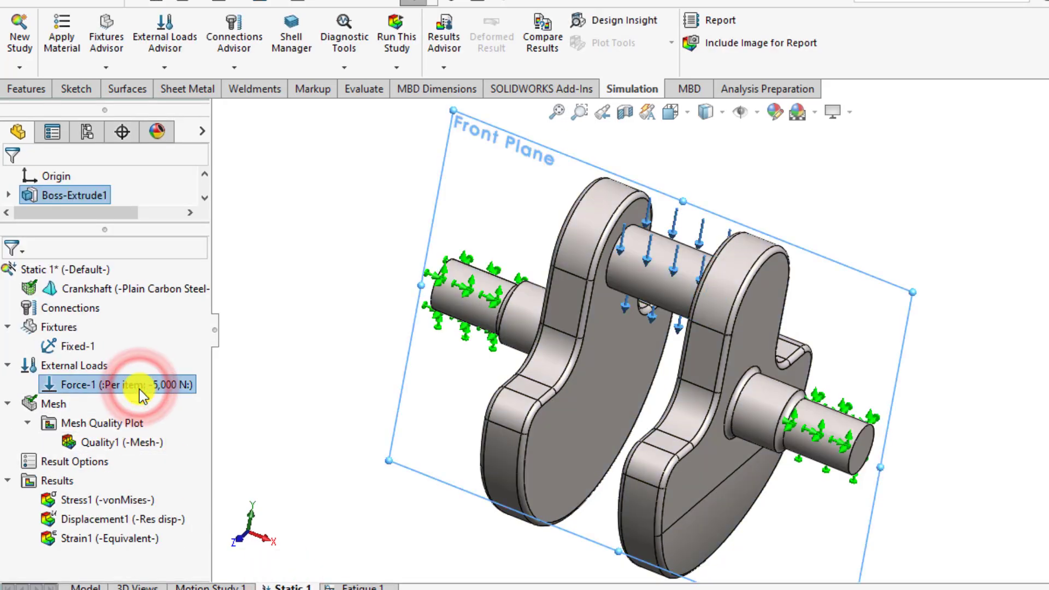
double_click(139, 389)
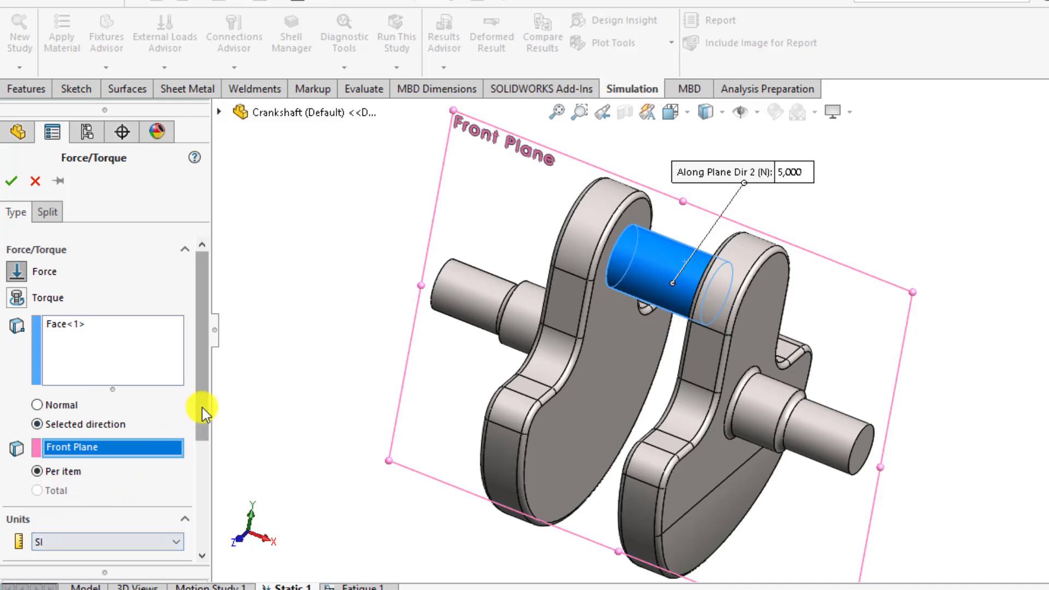
drag(202, 407, 209, 496)
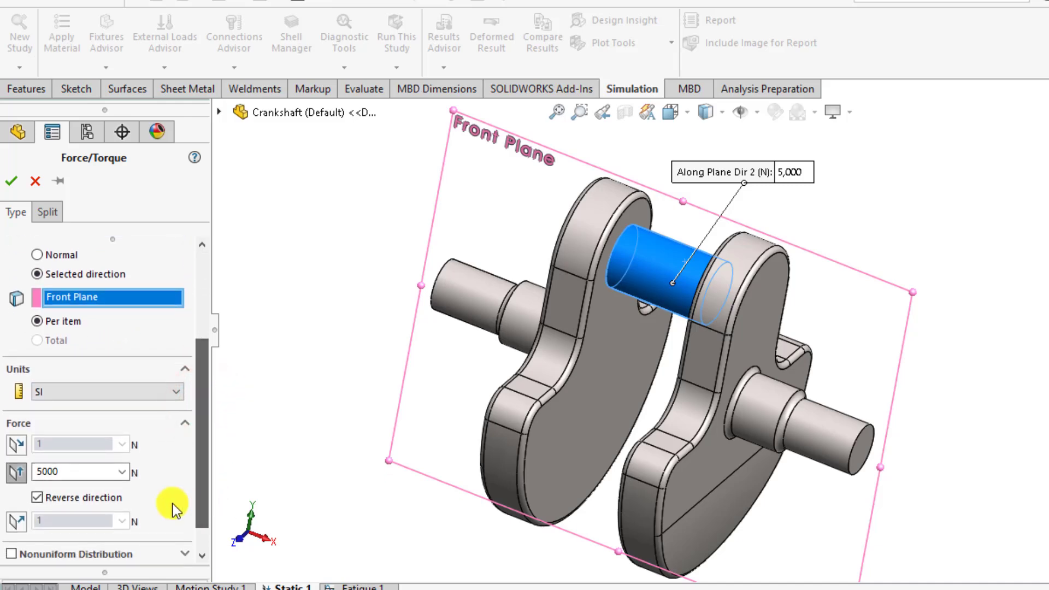
double_click(75, 470)
text(2000)
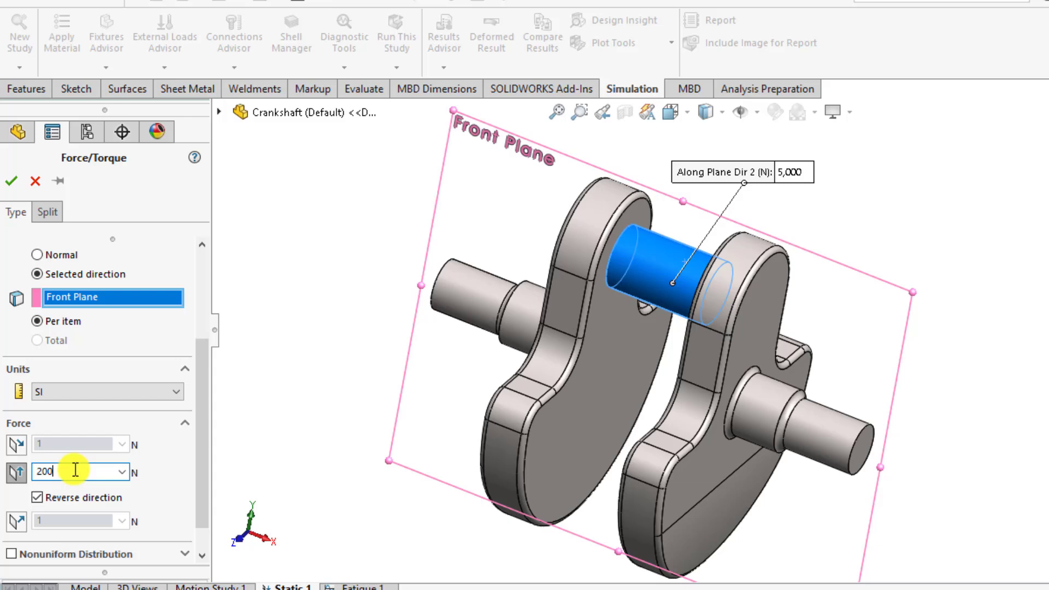
text(0)
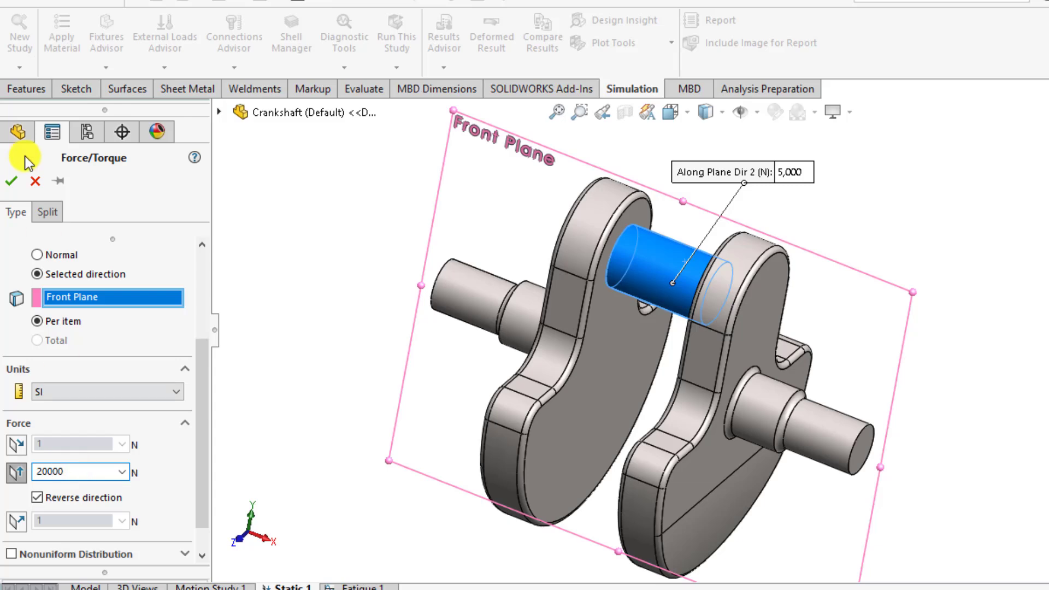
click(12, 183)
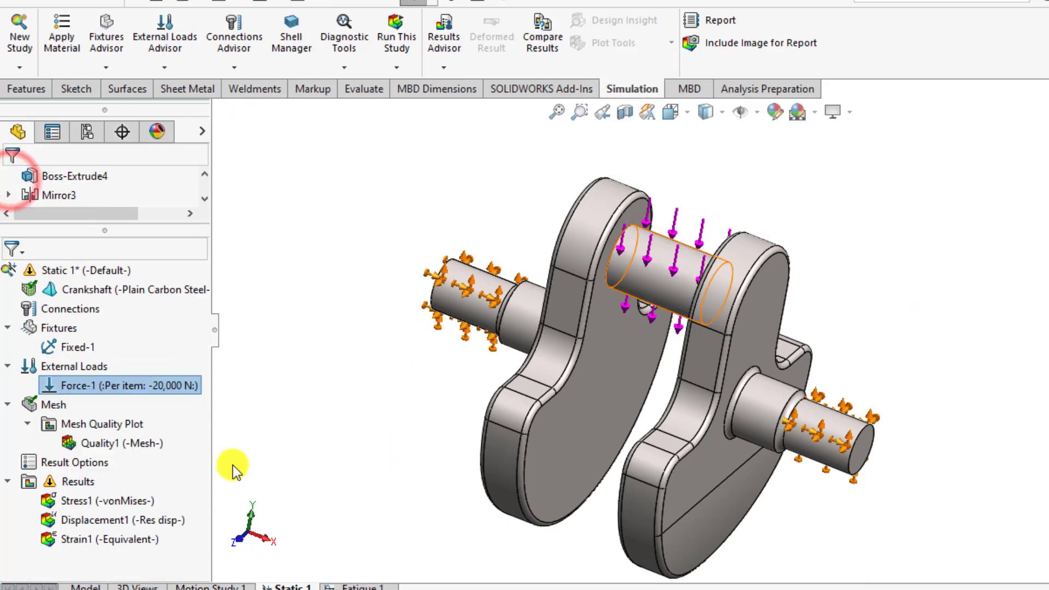
click(362, 585)
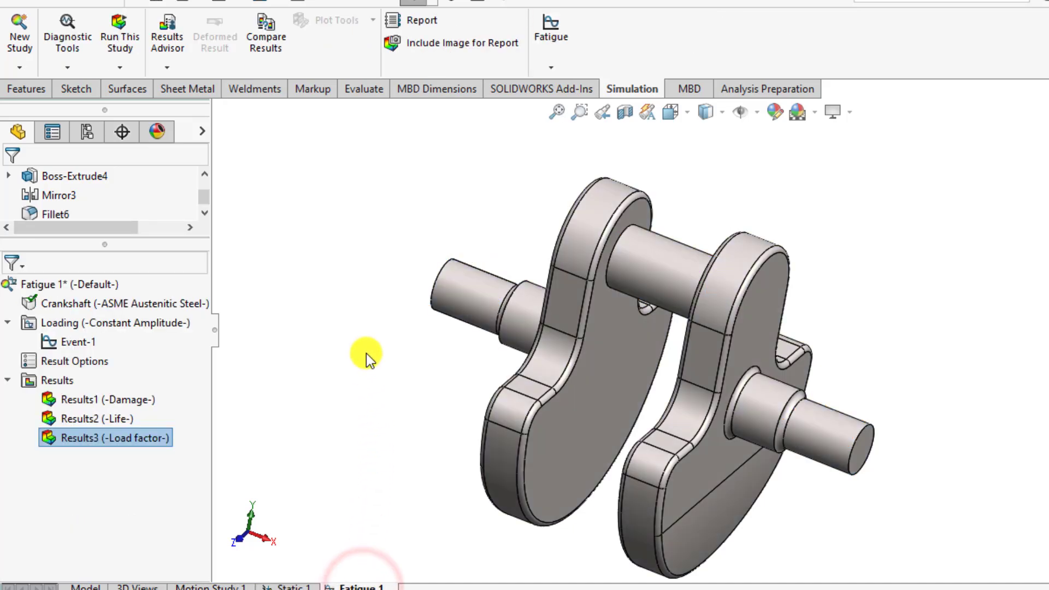
Rerun Fatigue 1 at 20,000 N so the damage legend peaks near 3.918 percent.
click(116, 37)
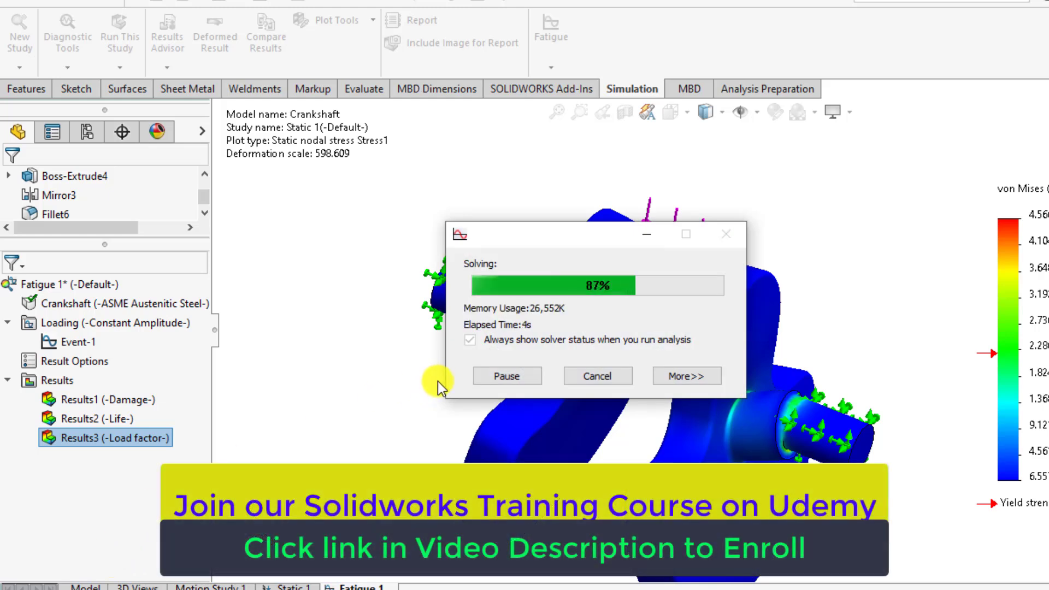
click(362, 360)
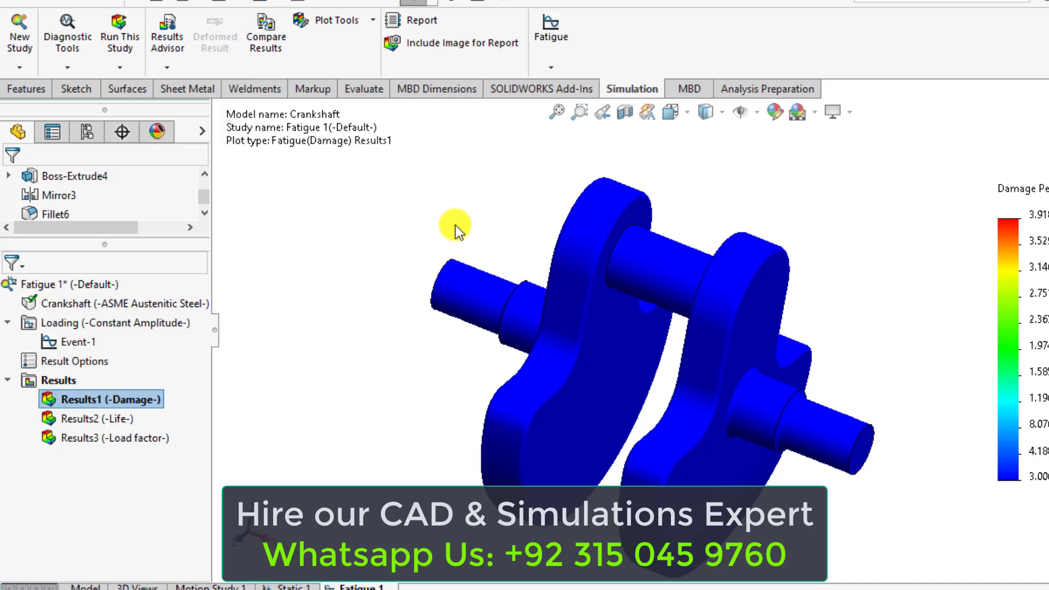
View the updated Results2 life plot, then select the Results3 load factor plot.
click(81, 424)
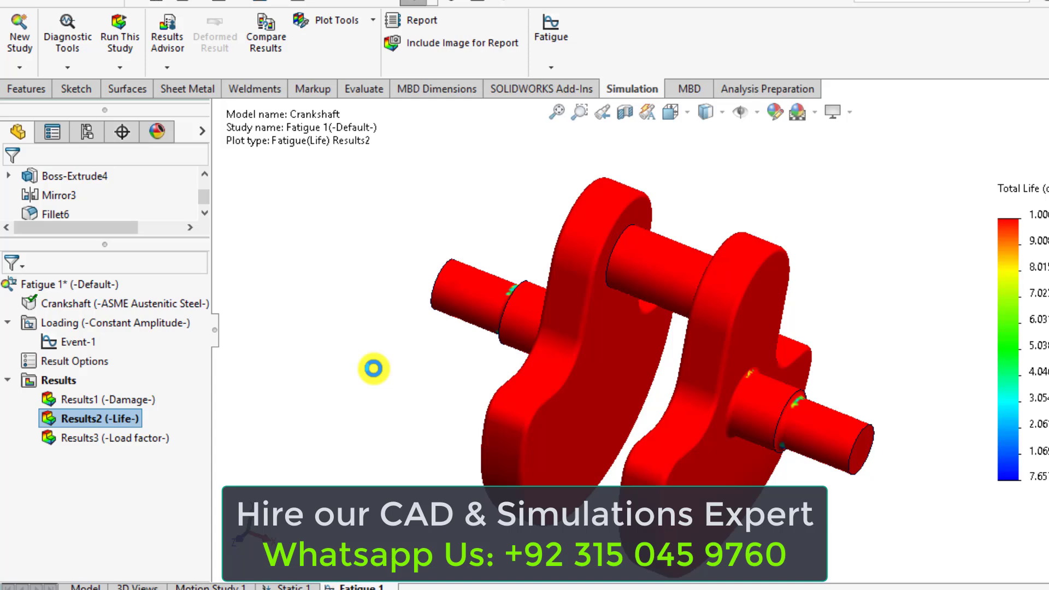
click(374, 369)
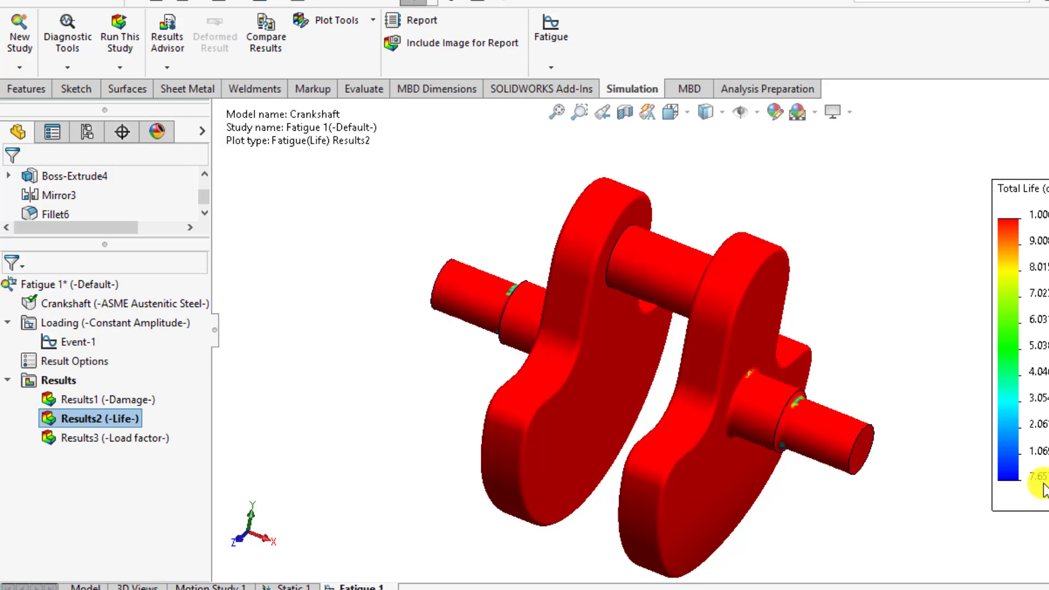
click(115, 443)
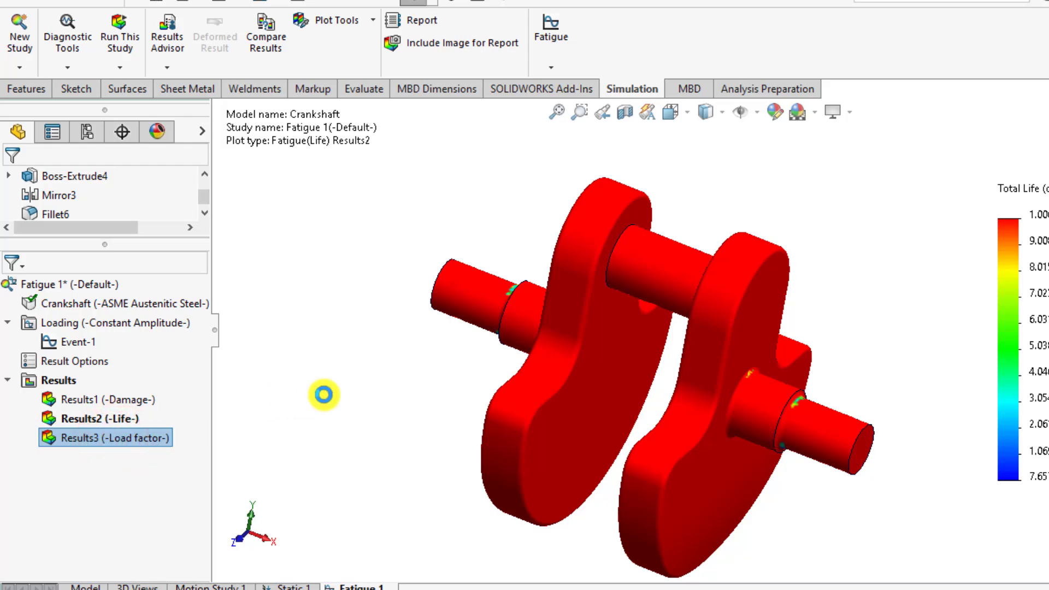